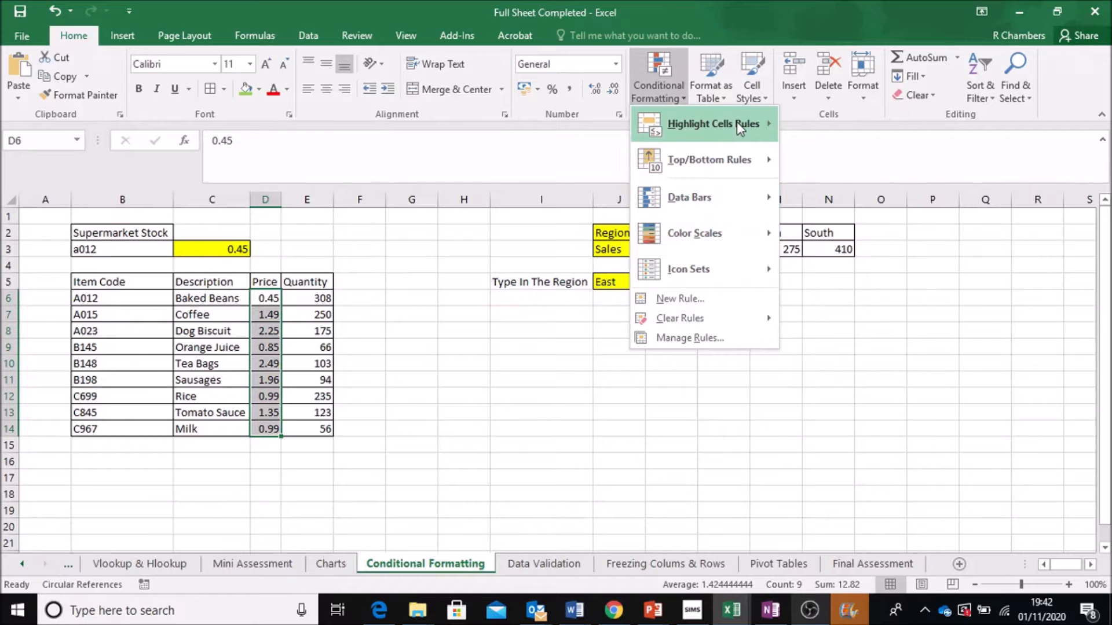
- Start a Less Than highlight rule on the prices in D6:D14 with a threshold of 1
mouse_move(739, 124)
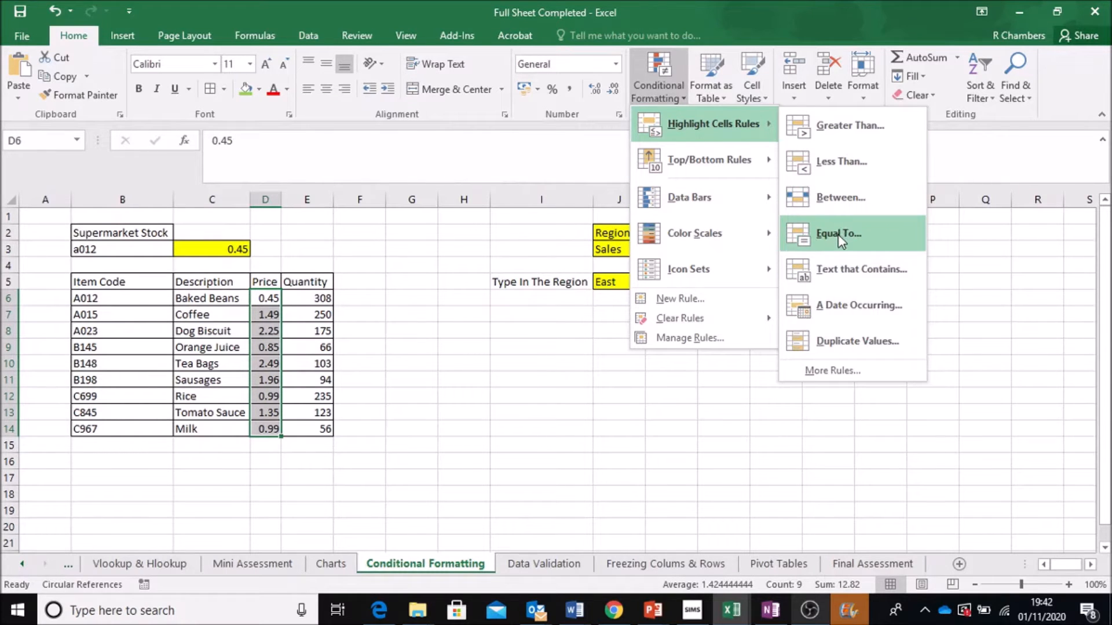
click(868, 165)
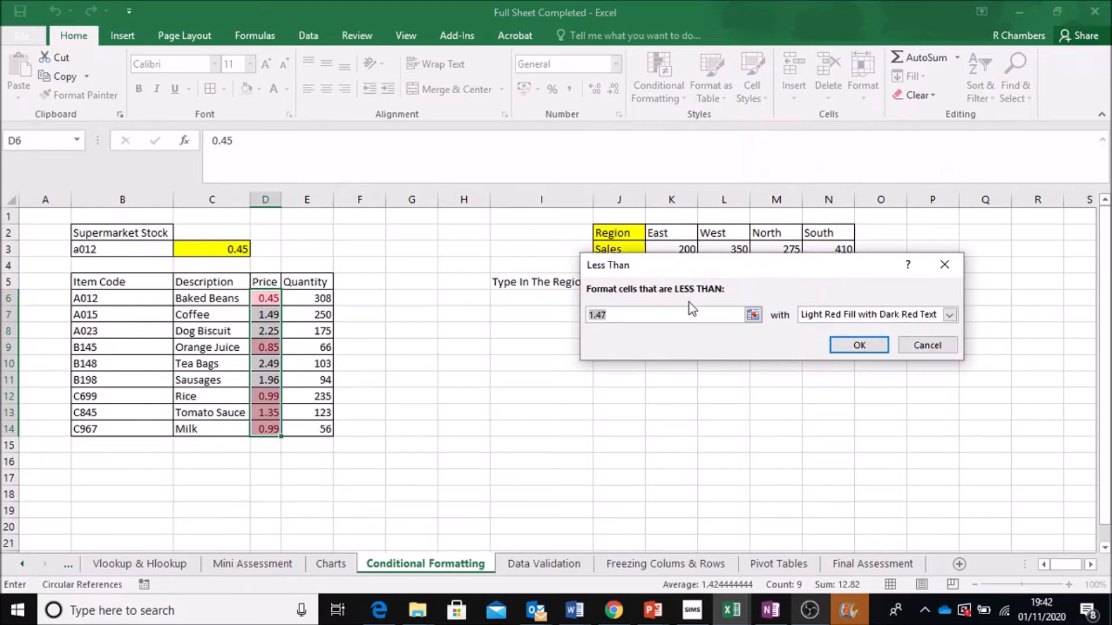
text(1)
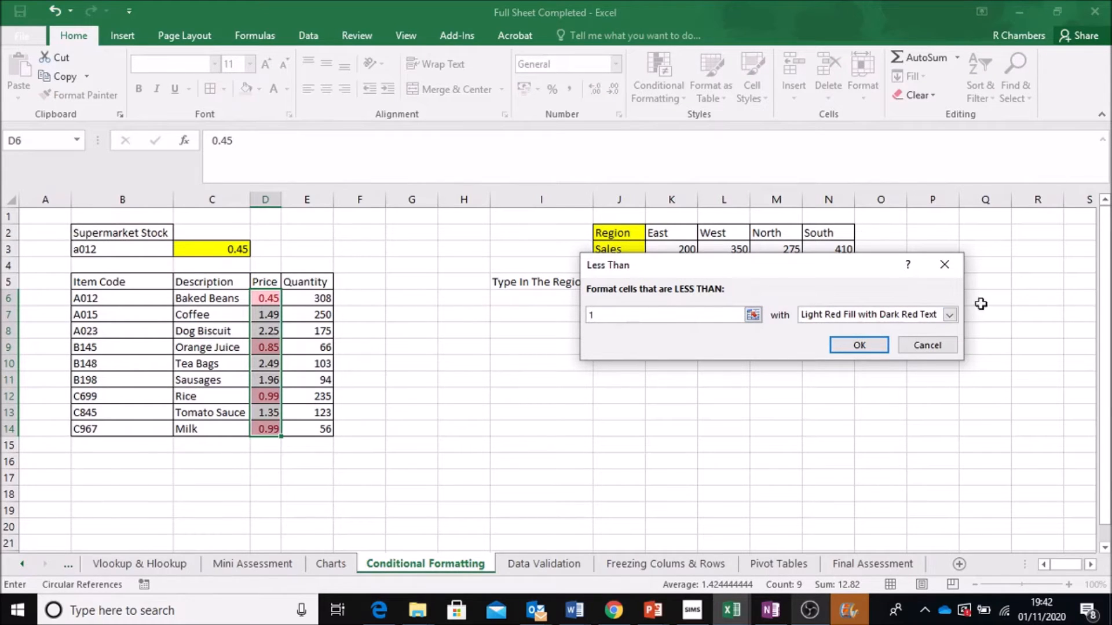
- Choose a custom format for the rule and give it a red background fill
click(950, 315)
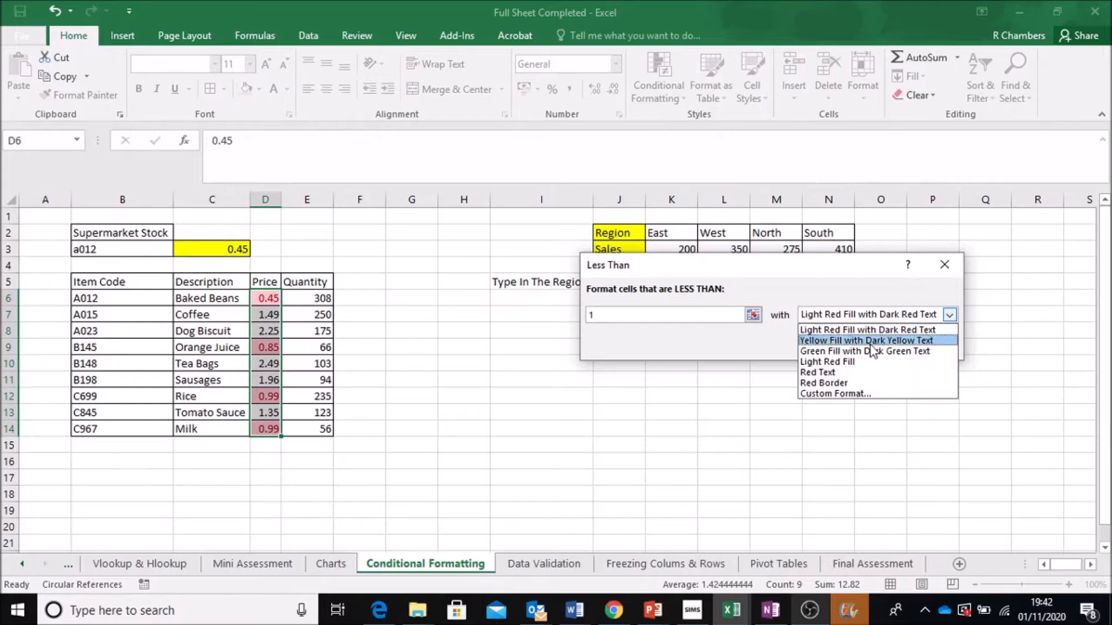
click(828, 395)
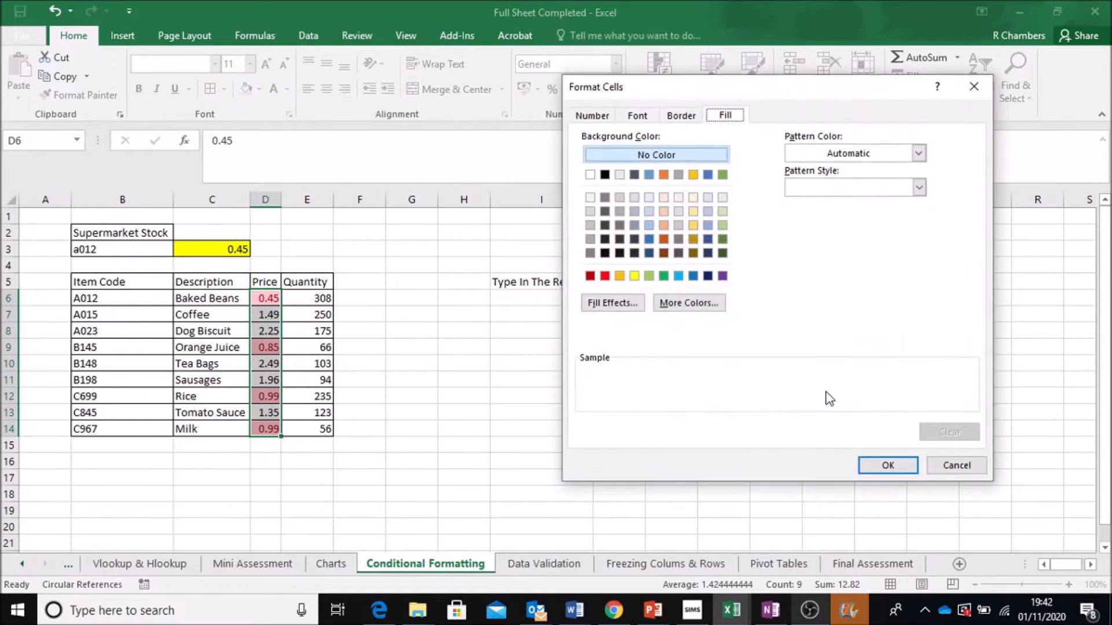
click(604, 276)
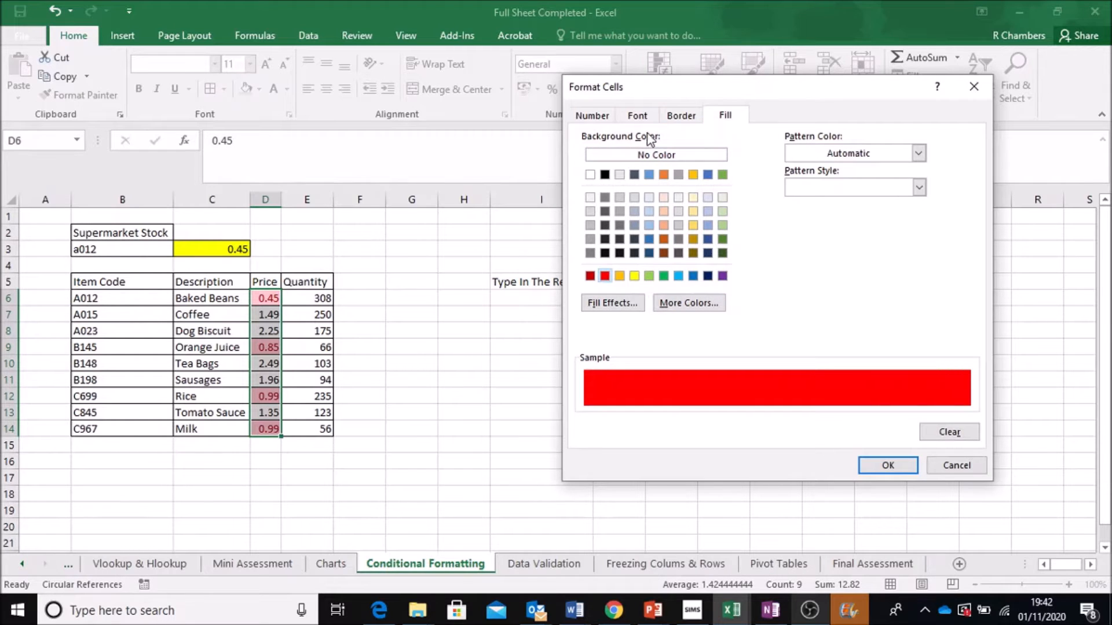
- Set the custom format's font colour to white and apply the rule
click(640, 116)
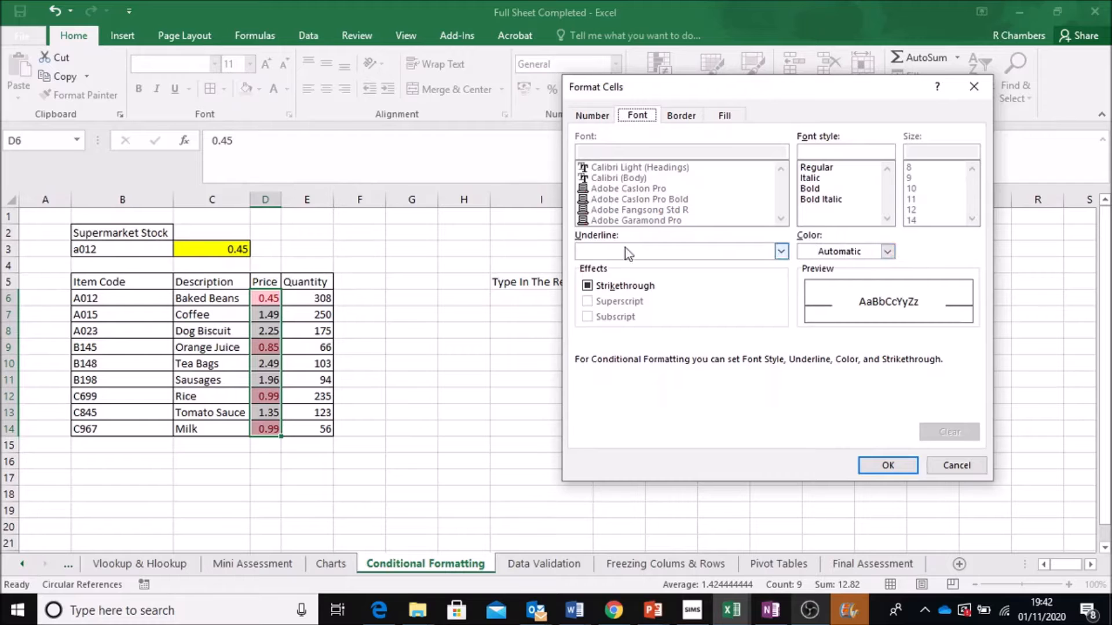
click(886, 251)
click(867, 271)
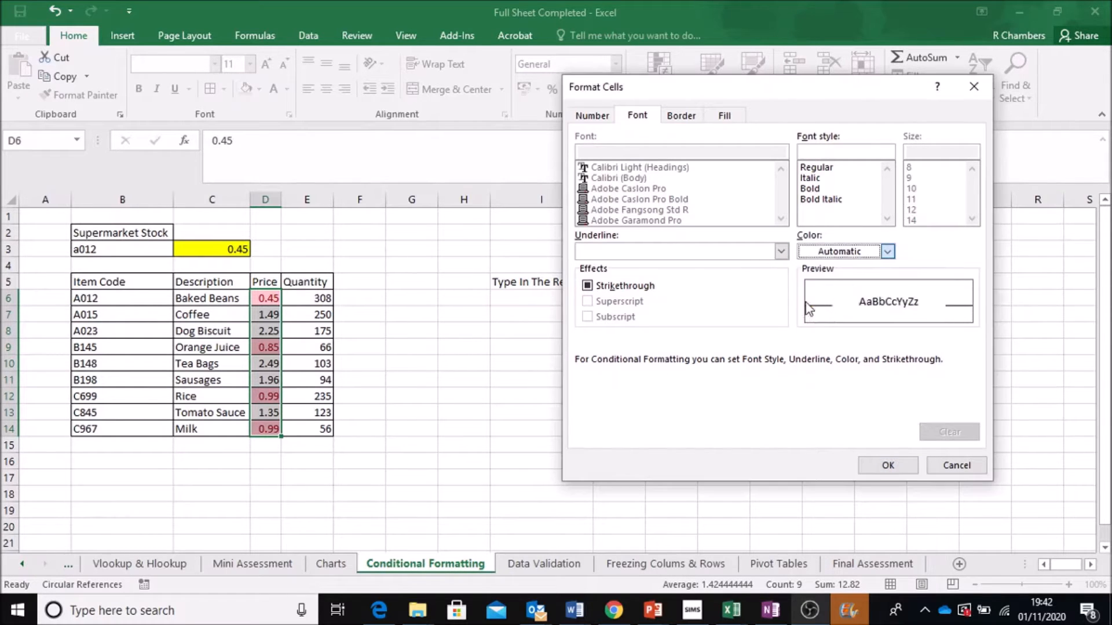
click(898, 460)
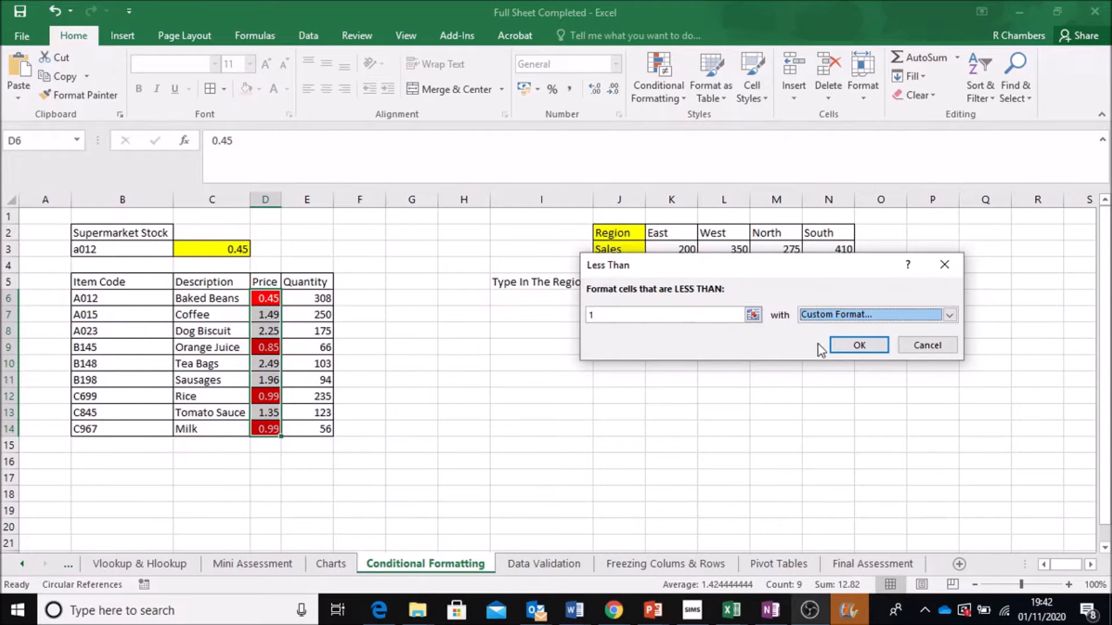
click(858, 345)
click(412, 216)
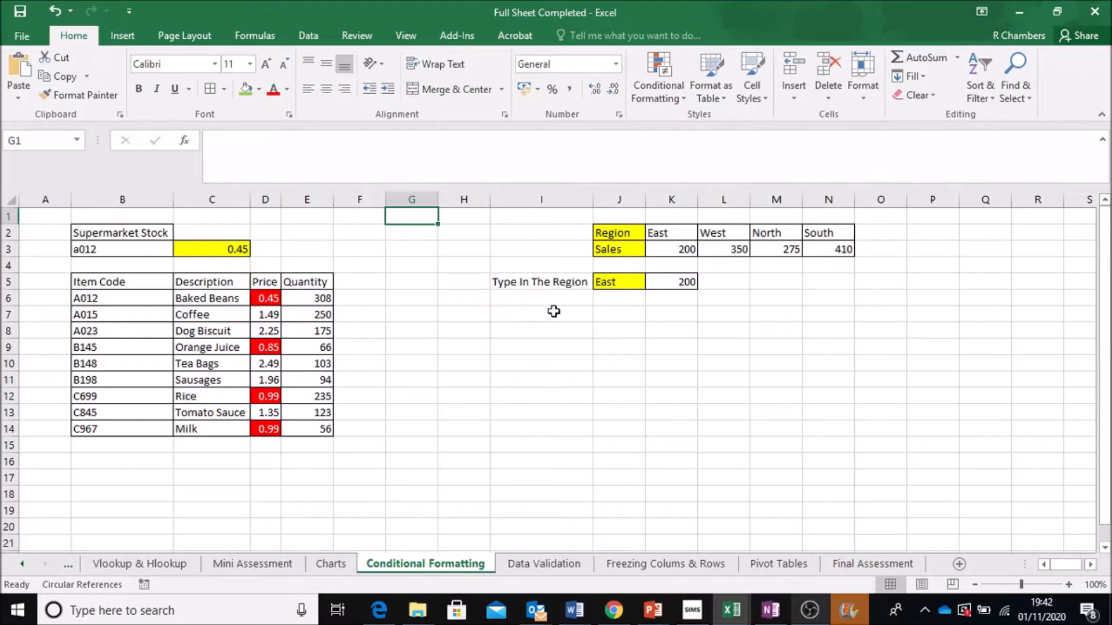
- Enter a list of six first names in cells J8 to J13
click(619, 337)
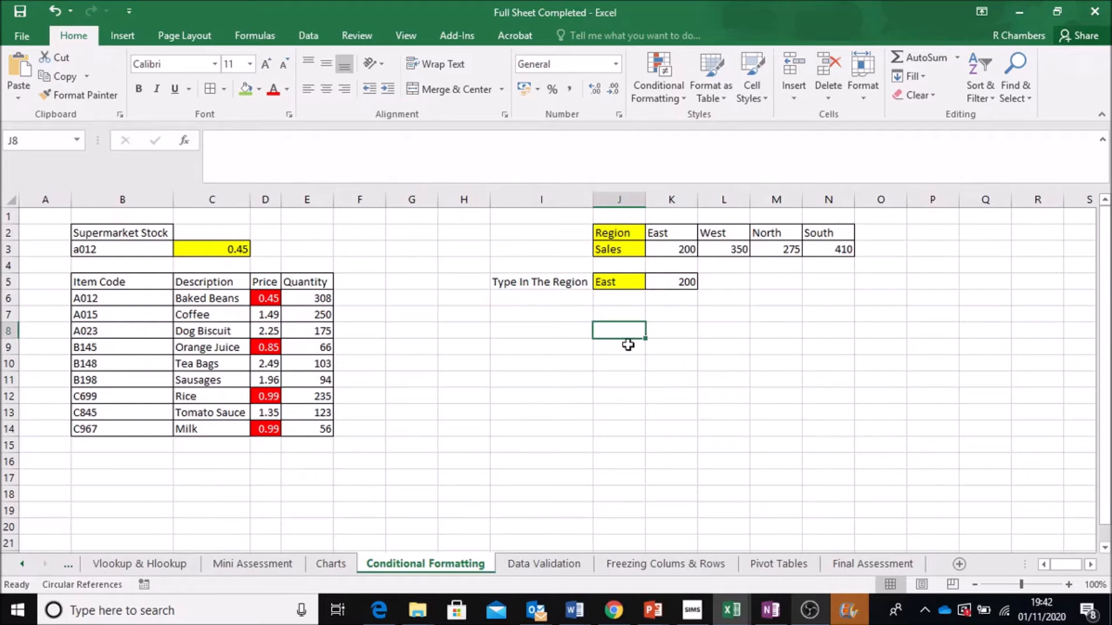
text(Raymond)
key(Return)
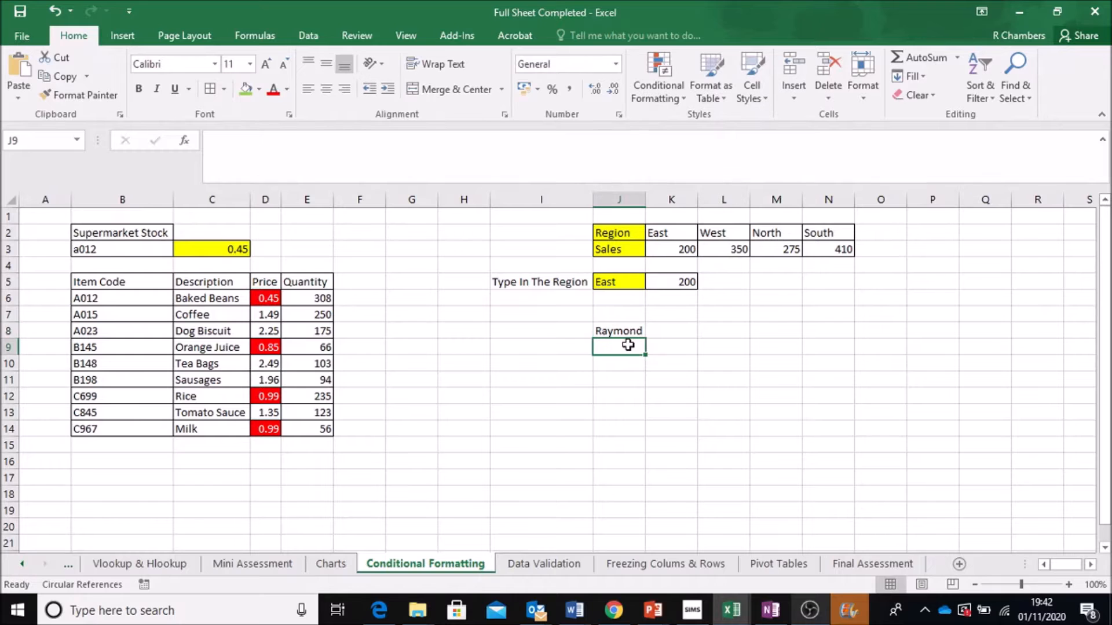
text(Jennifer)
key(Return)
text(Kelly)
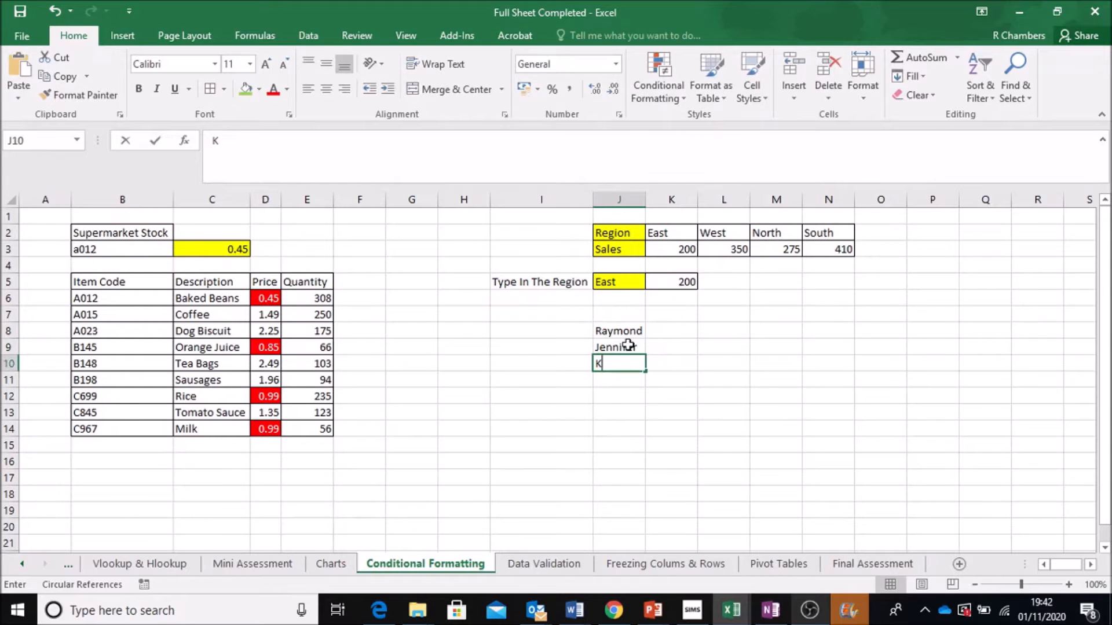
key(Return)
text(Emma)
key(Return)
text(Robert)
key(Return)
text(Harry)
key(Return)
- Enter 0.5 in K8 beside the first name
key(Right)
key(Up)
key(Up)
key(Up)
key(Up)
key(Up)
key(Up)
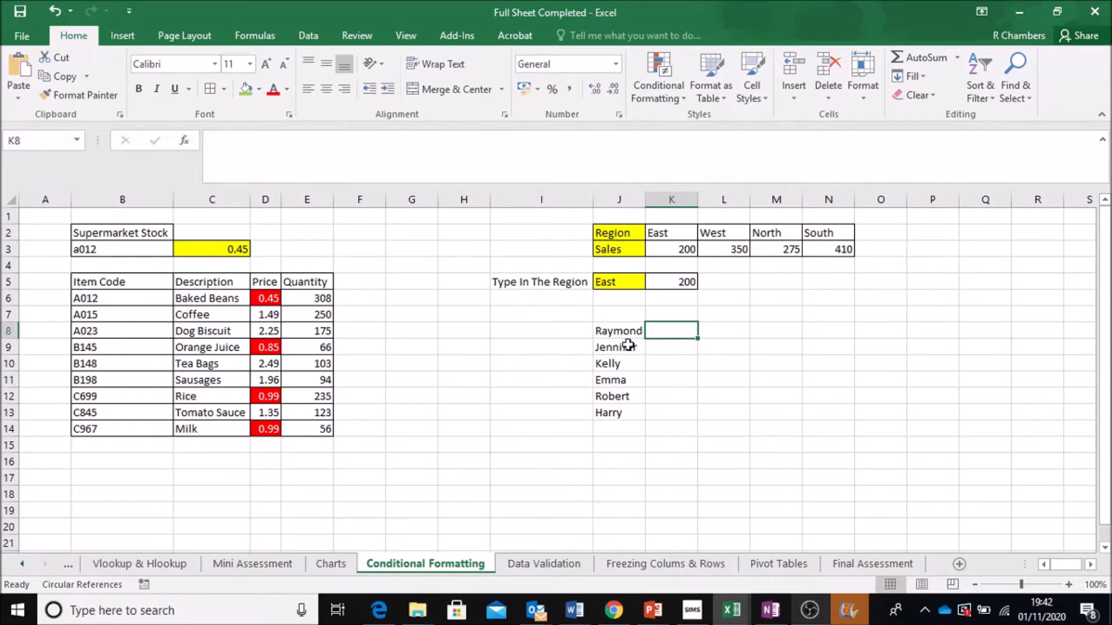
text(50%)
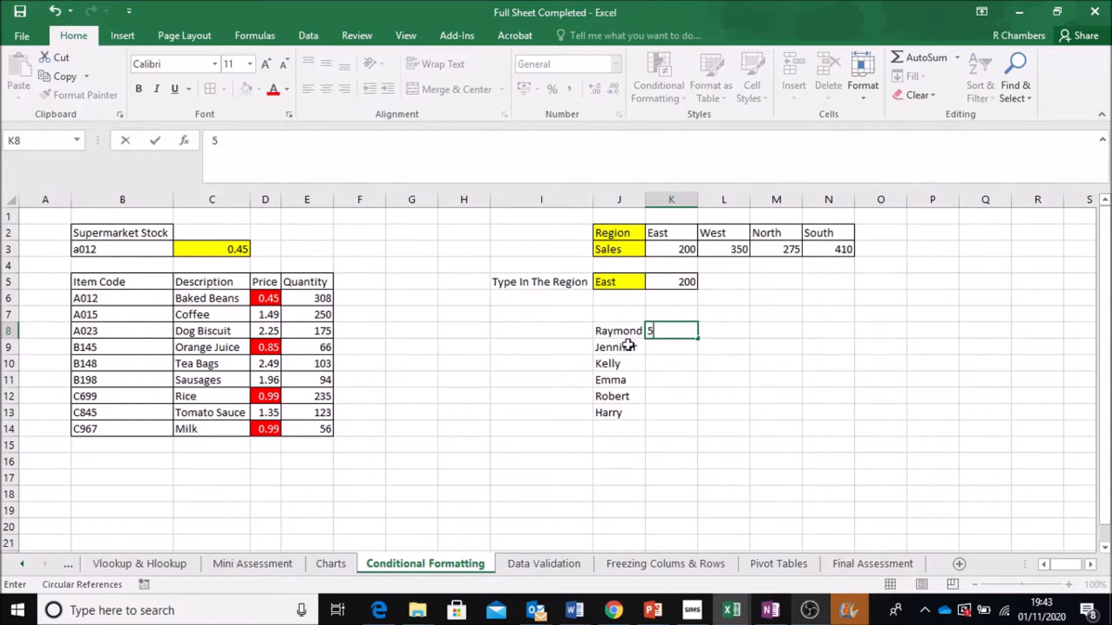
key(BackSpace)
key(BackSpace)
key(BackSpace)
text(0.5)
key(ctrl+Return)
- Fill K9:K13 with the values 0.6, 0.2, 0.4, 0.1 and 0.7
key(Down)
text(0.6)
key(Return)
text(0.2)
key(Return)
text(0.4)
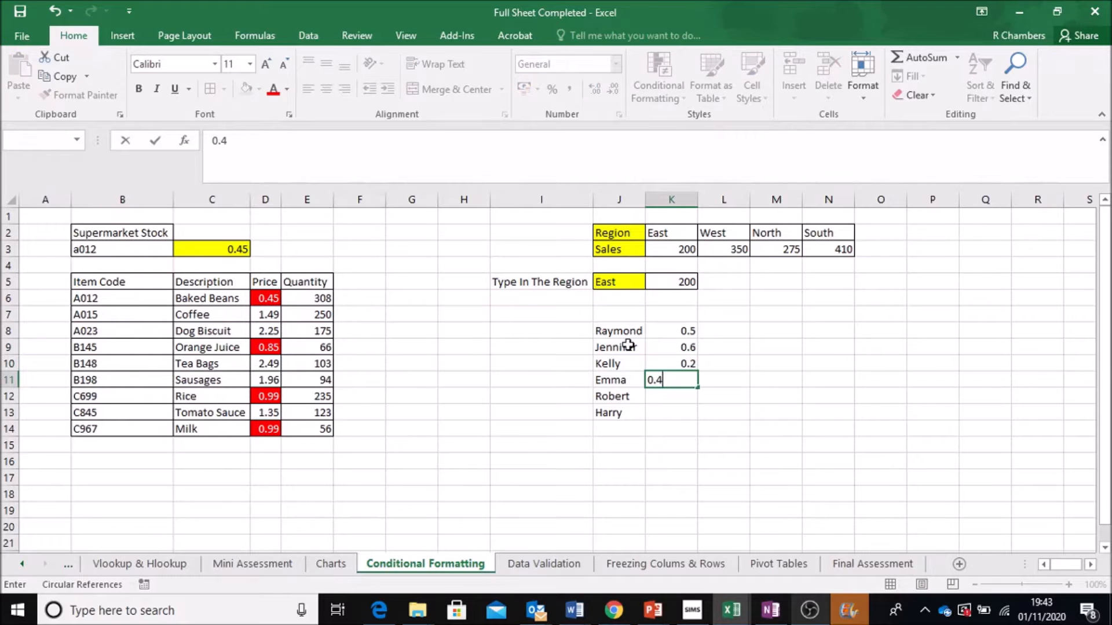
key(Return)
text(0.1)
key(Return)
text(-)
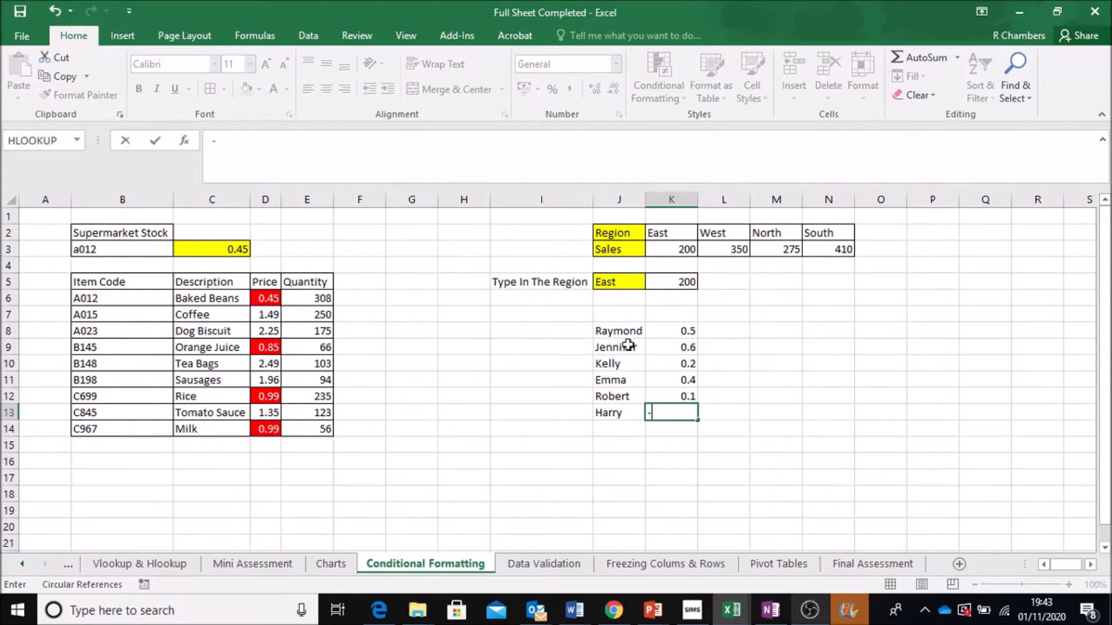
key(BackSpace)
text(0)
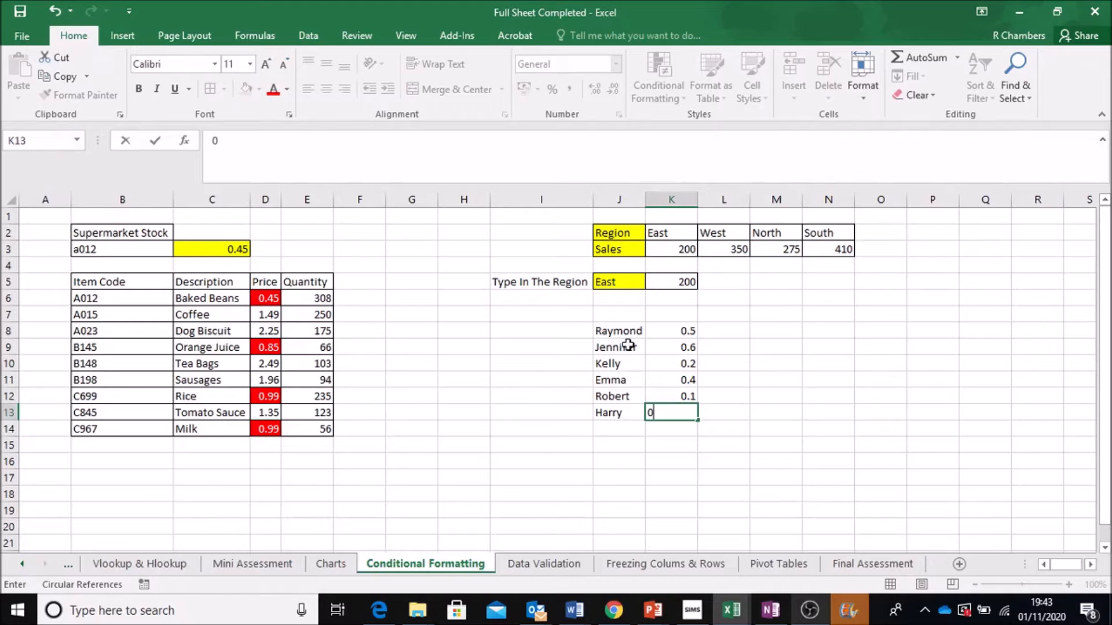
text(.7)
key(Return)
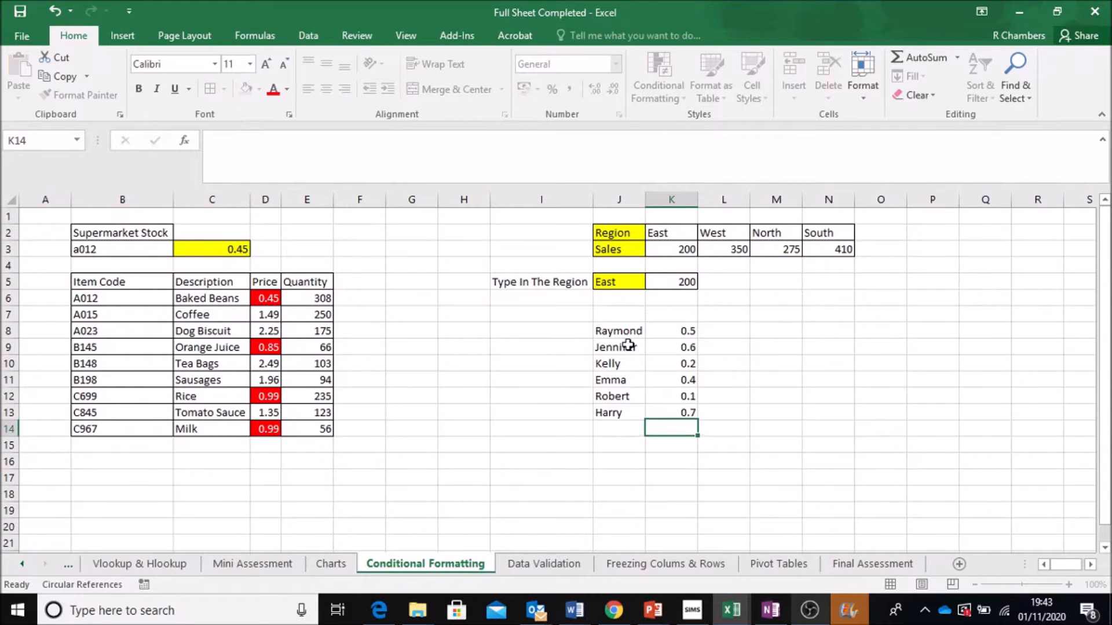
- Highlight values in K8:K13 less than 0.5 with light red fill and dark red text
drag(679, 333, 681, 409)
click(669, 102)
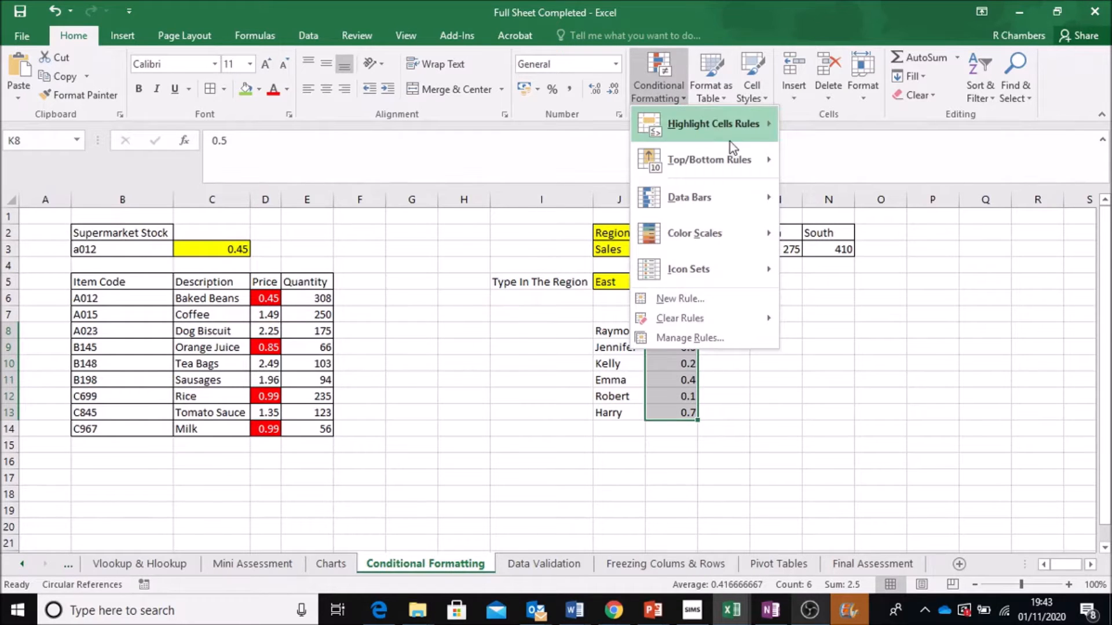
mouse_move(774, 132)
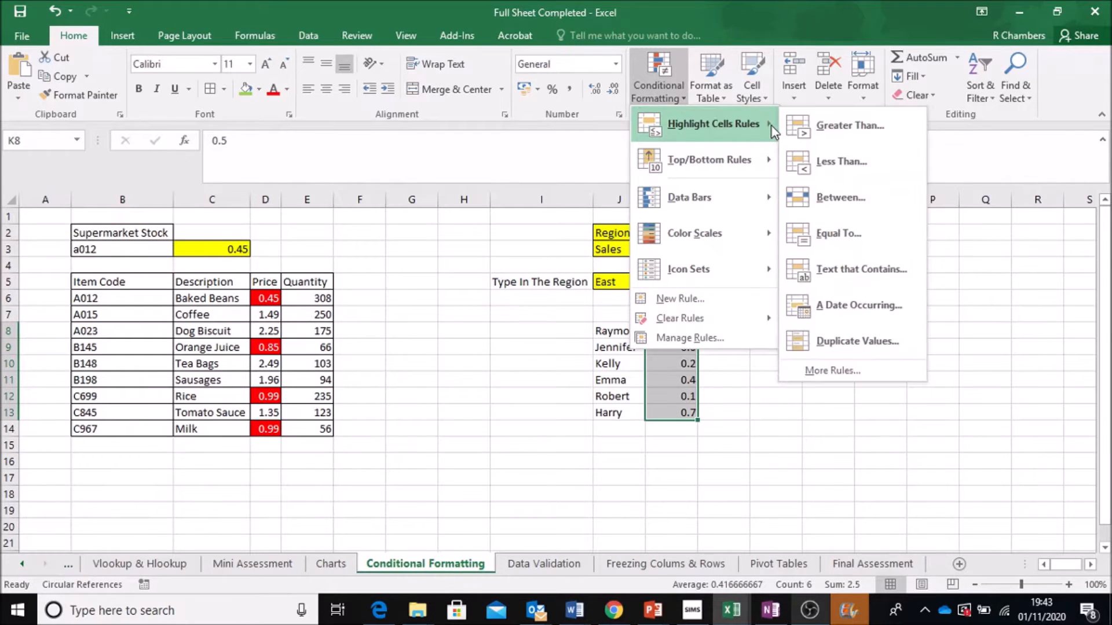
click(880, 160)
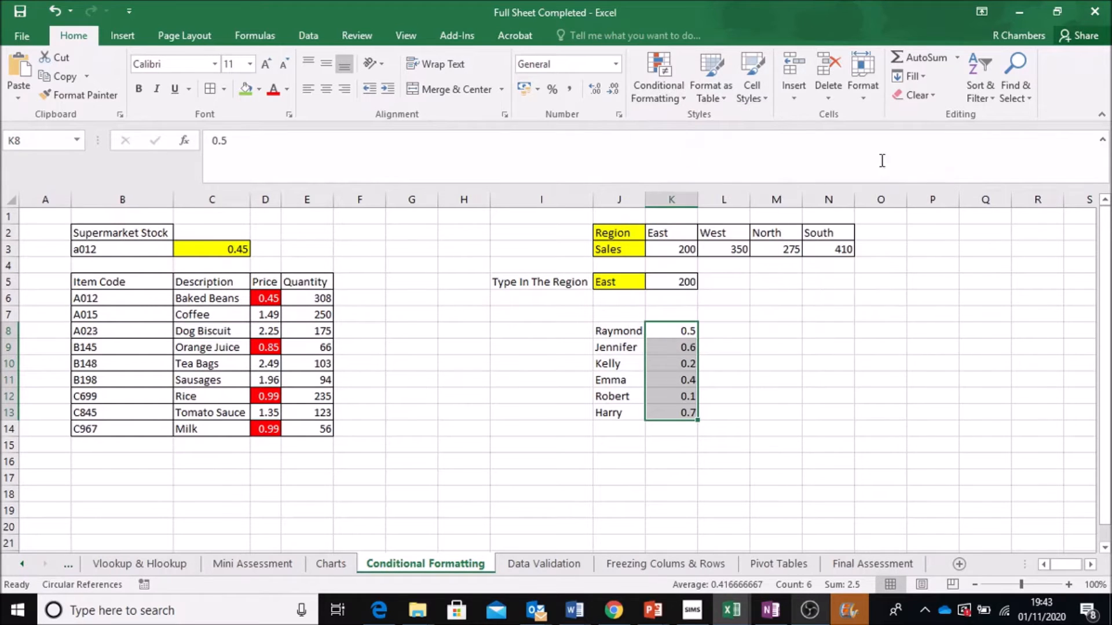
drag(666, 273, 718, 178)
click(688, 220)
key(BackSpace)
text(5)
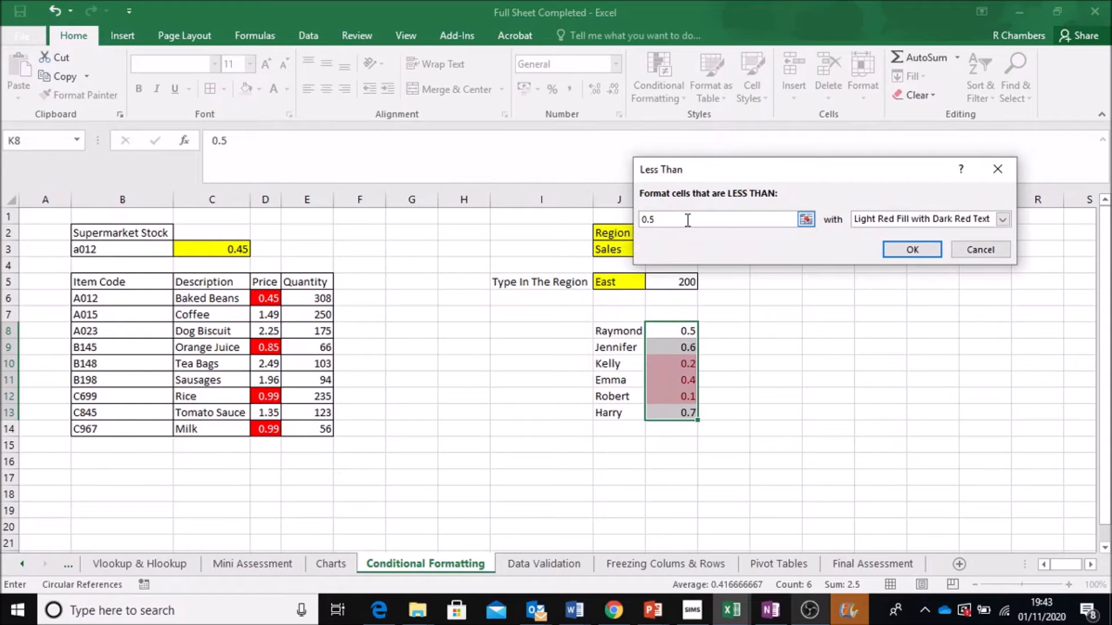
click(923, 247)
click(821, 391)
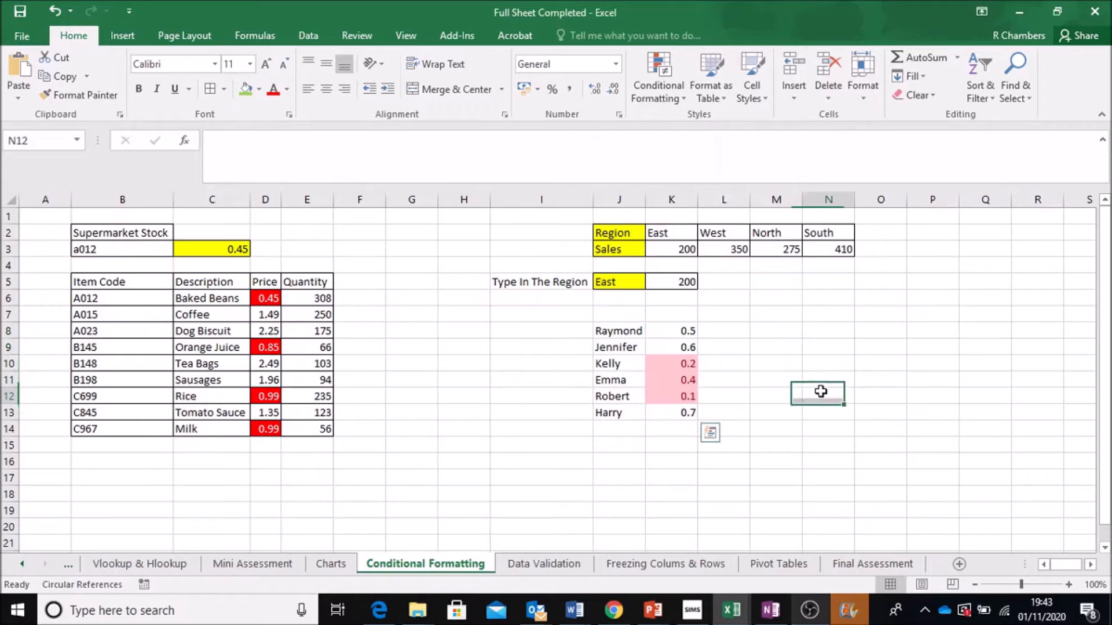
click(676, 364)
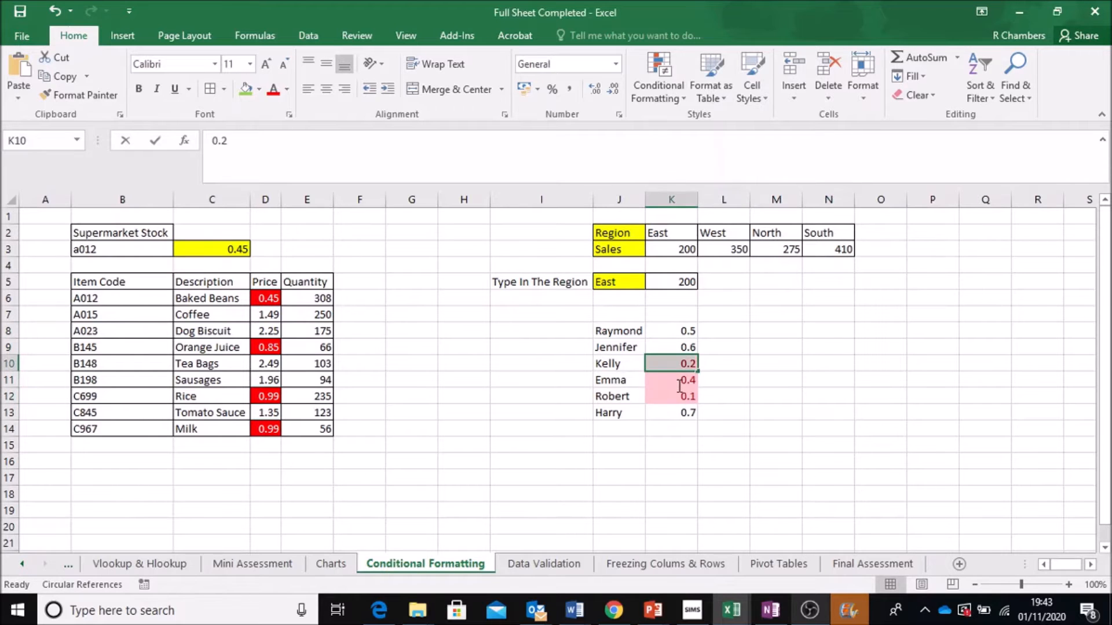
click(724, 412)
click(609, 364)
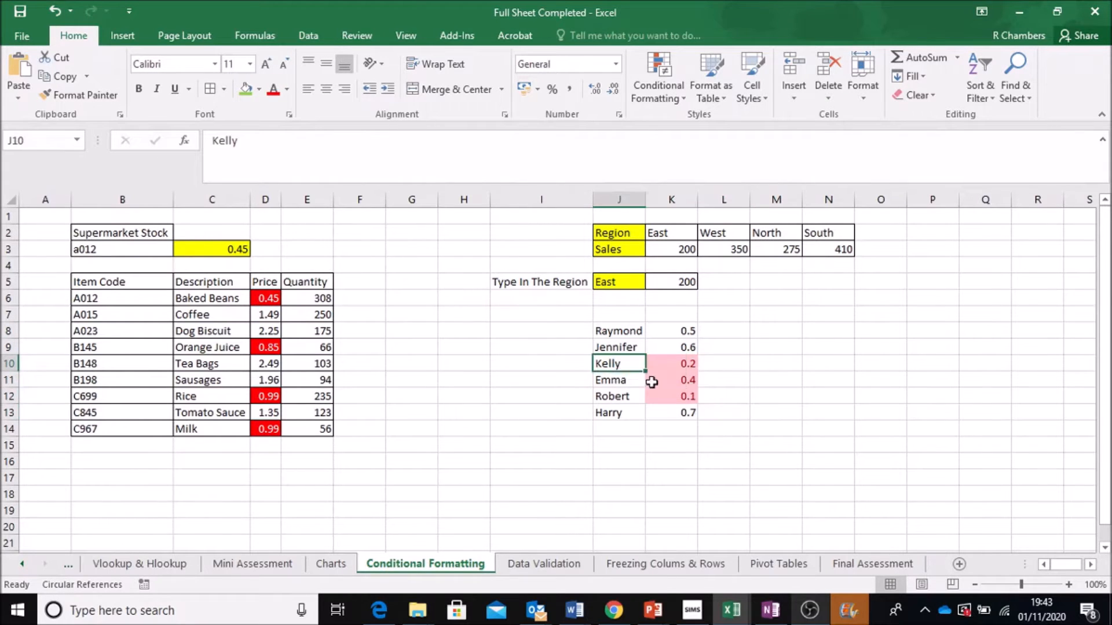
drag(652, 382, 676, 398)
click(767, 380)
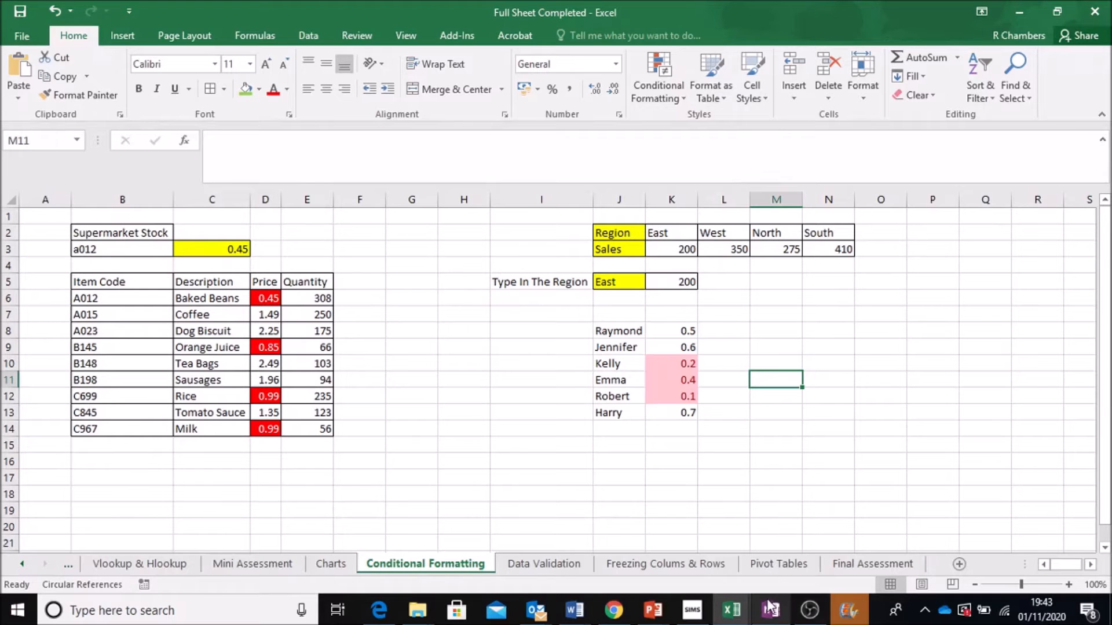
click(810, 610)
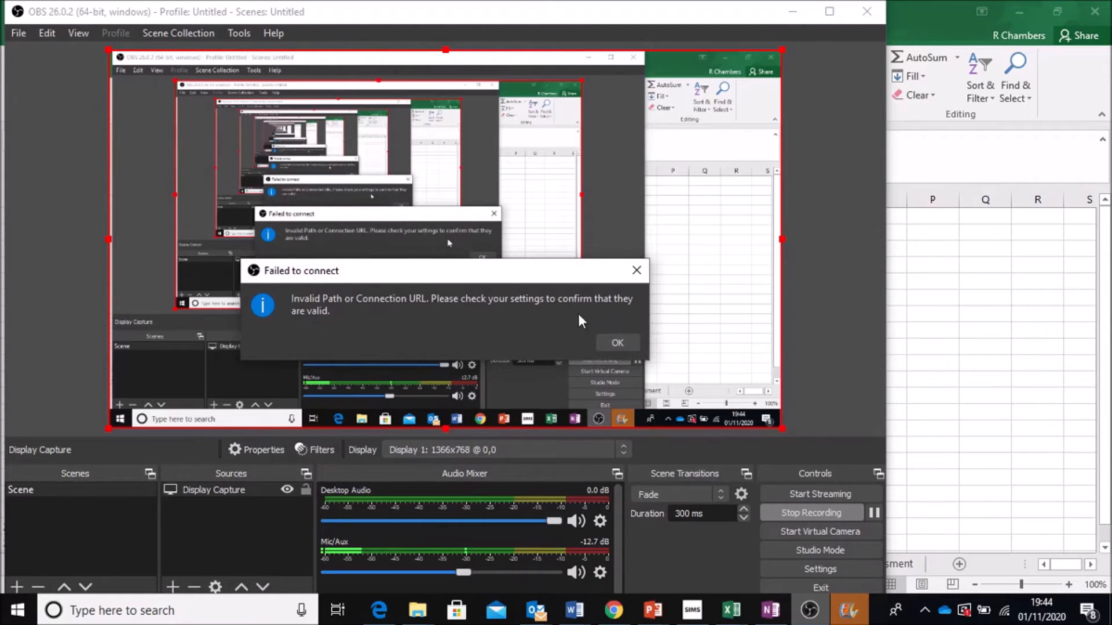
click(614, 342)
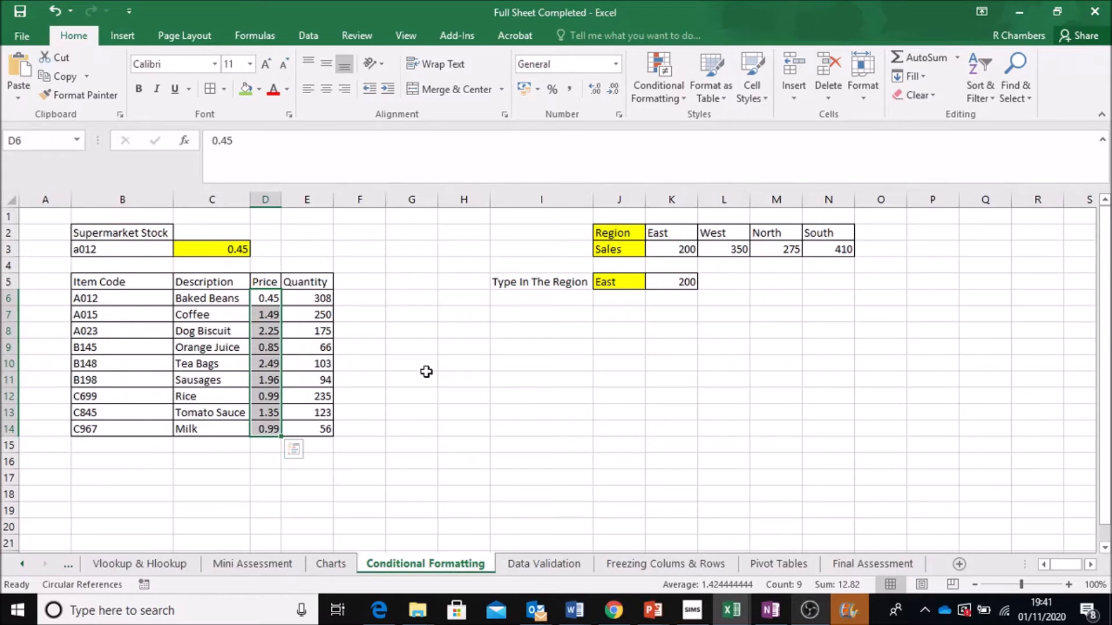
- Start a Less Than highlight rule for the prices in D6:D14 below 1, choosing a custom format
click(666, 92)
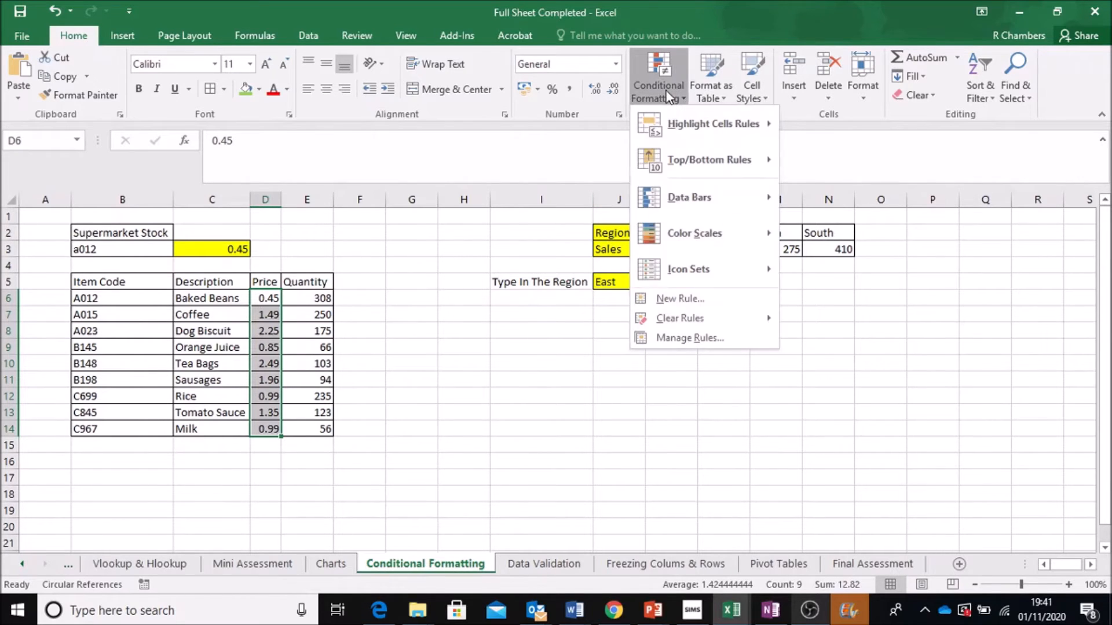
mouse_move(738, 248)
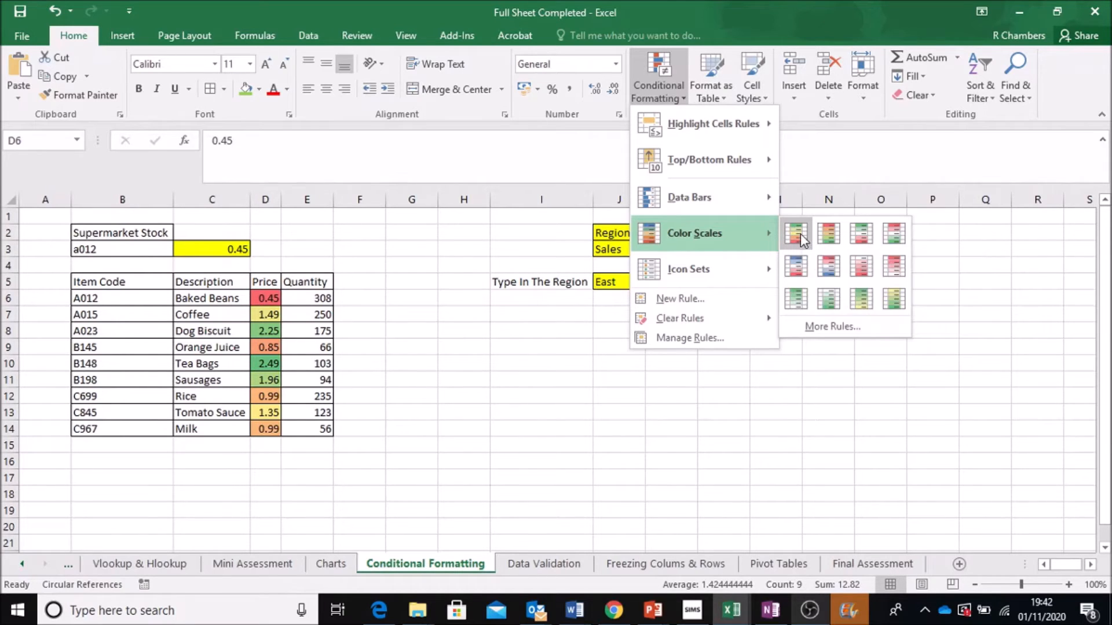
mouse_move(744, 129)
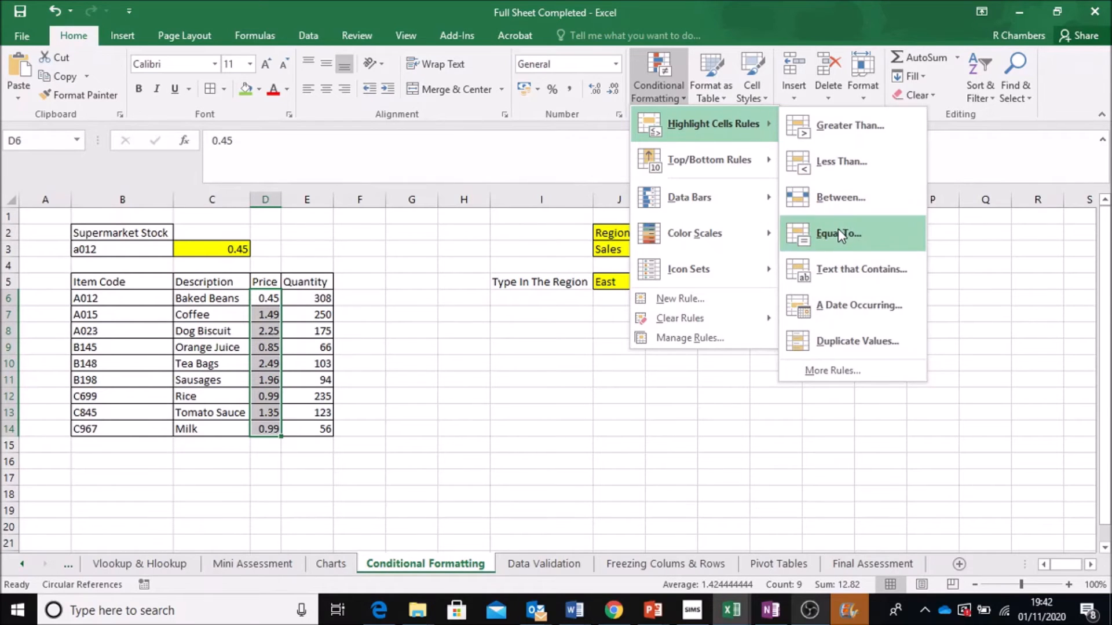
click(867, 164)
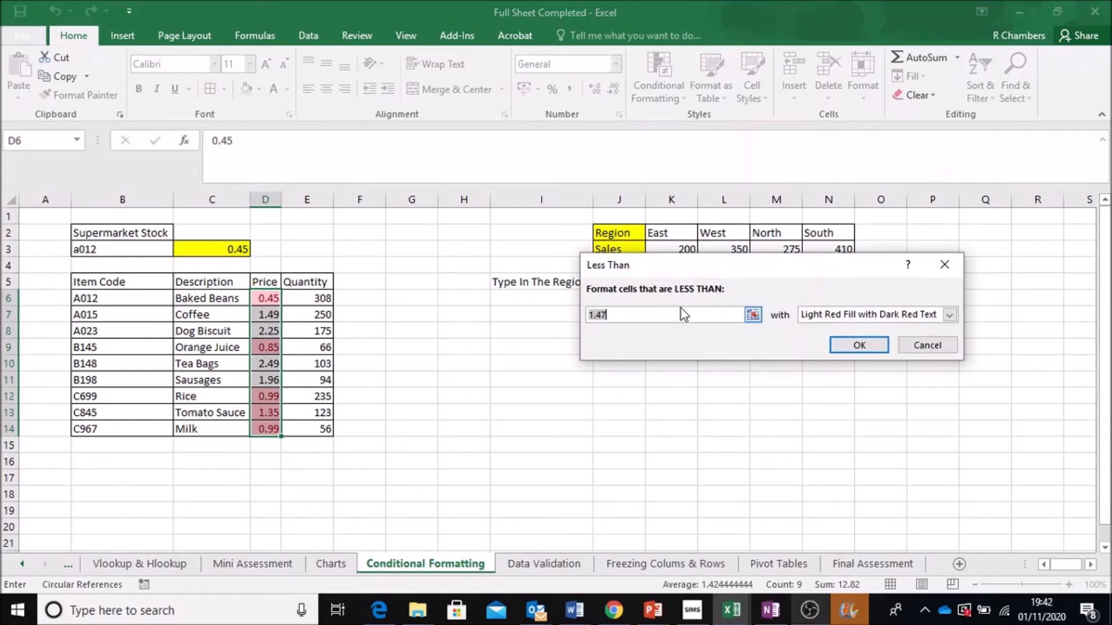
text(1)
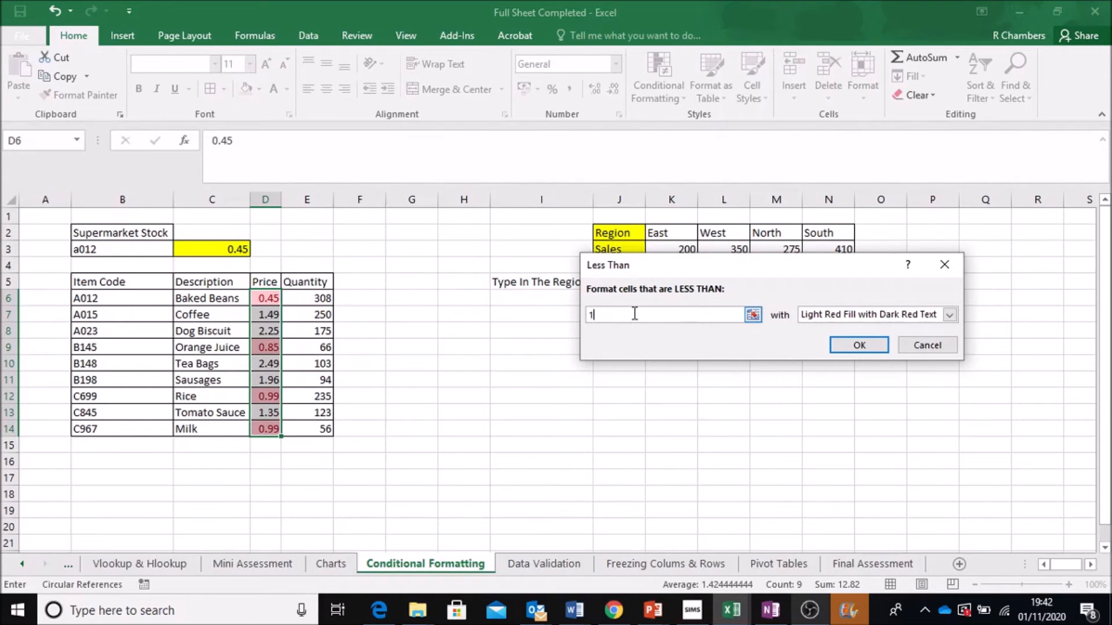
click(950, 317)
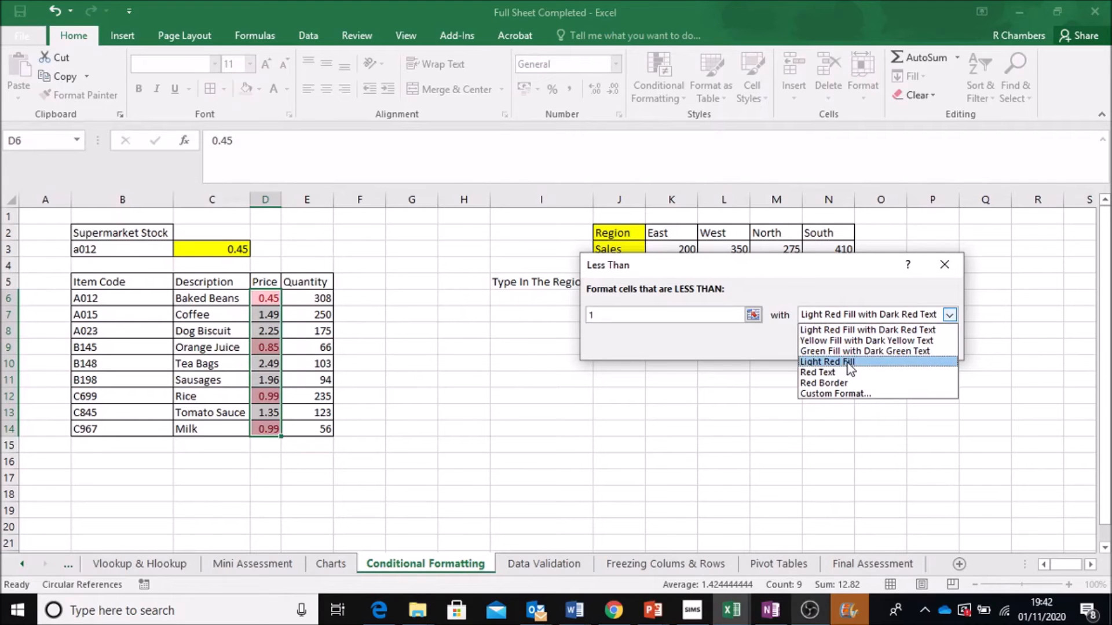
click(829, 394)
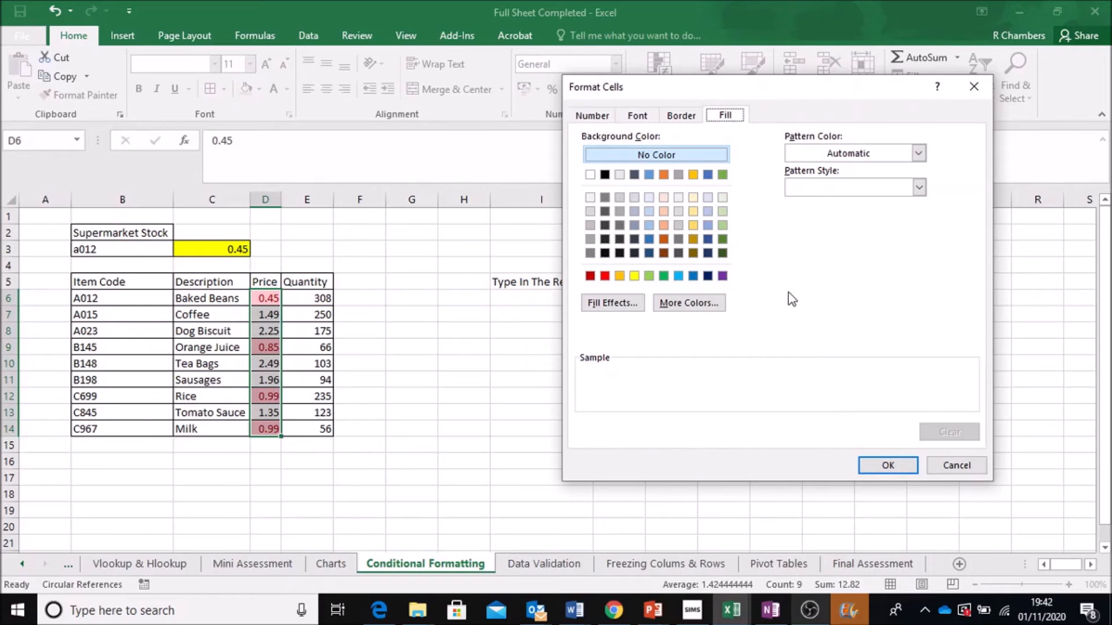
- Set the custom format to red fill with white font colour and apply the rule
click(605, 277)
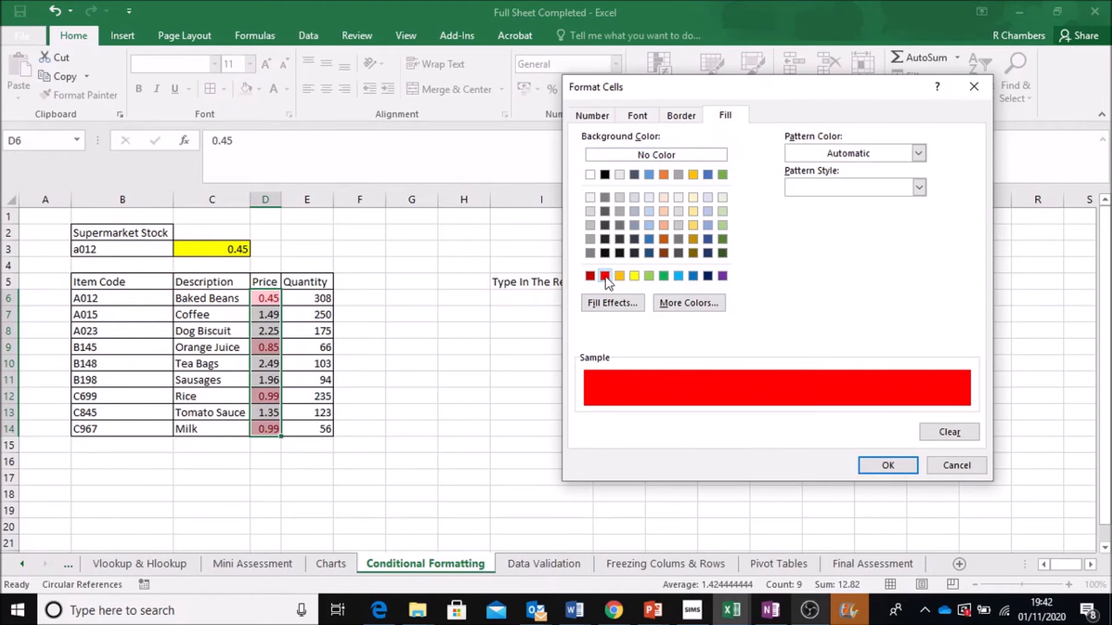
click(637, 116)
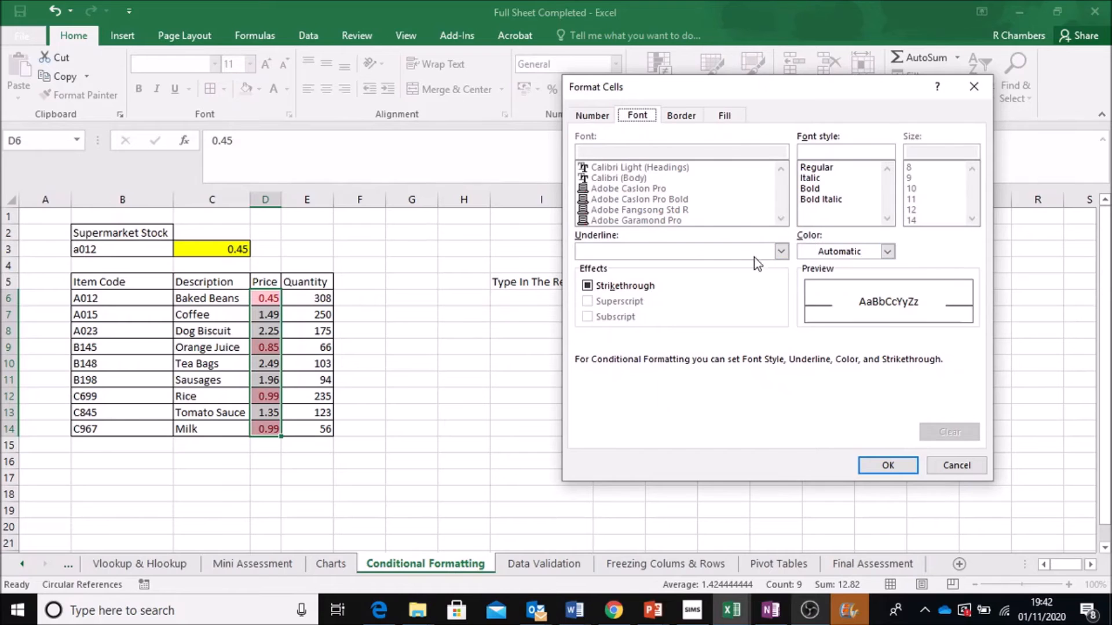
click(887, 251)
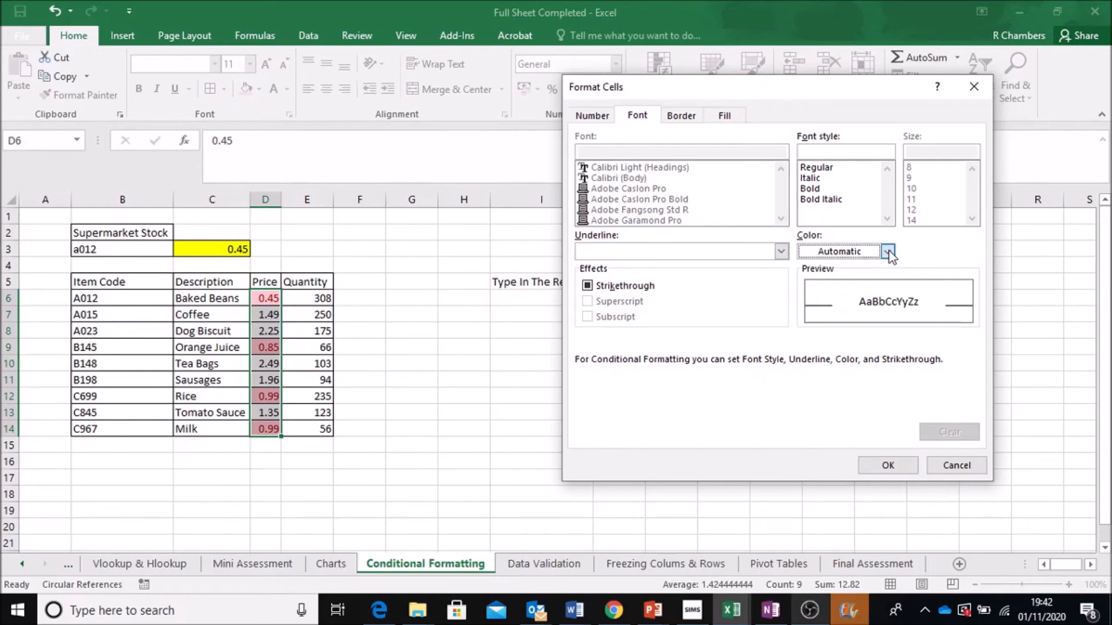
click(806, 307)
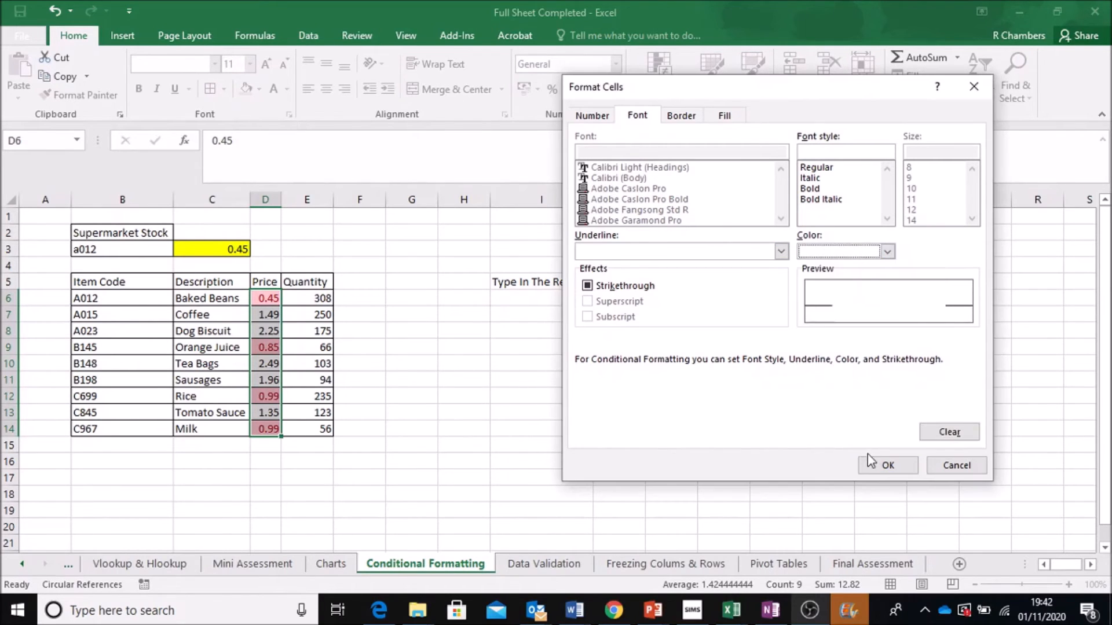
click(899, 460)
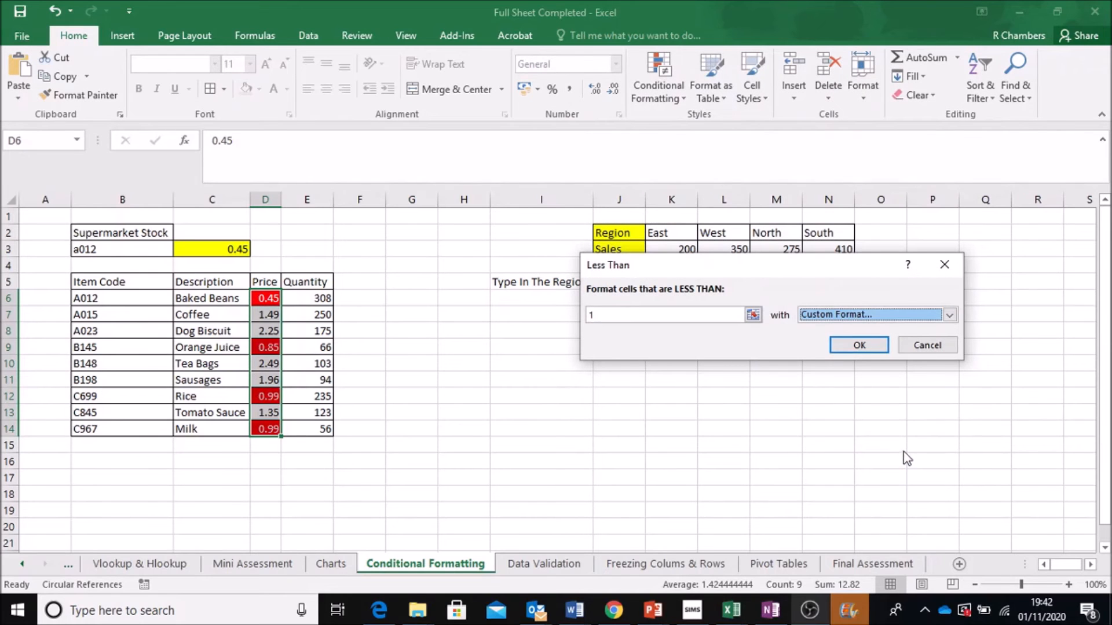
click(847, 347)
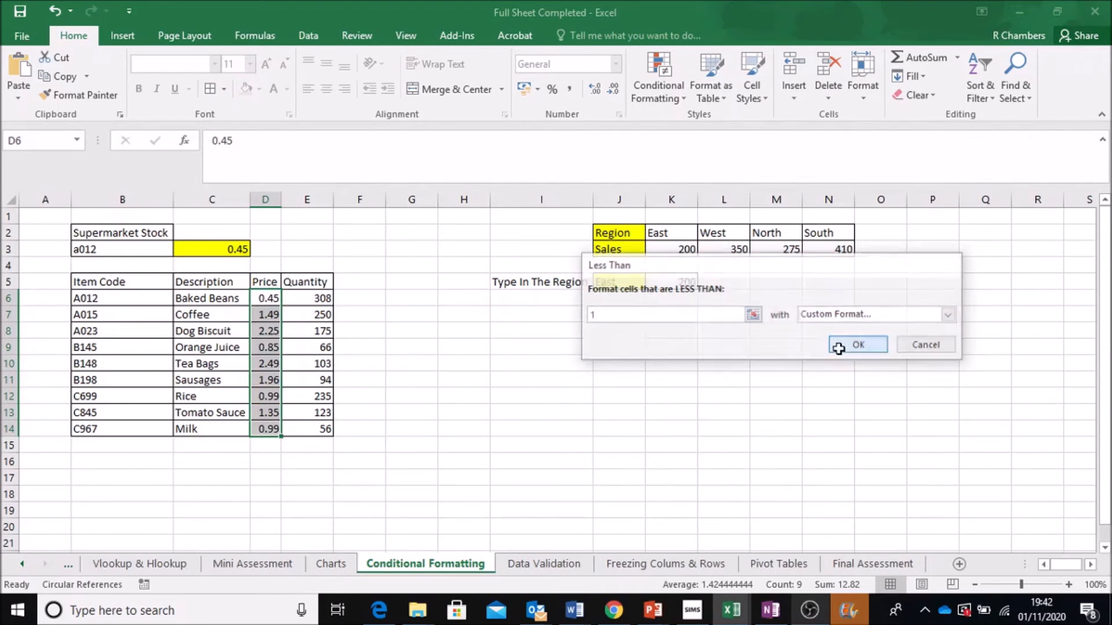
- Enter six first names in cells J8 to J13
click(411, 218)
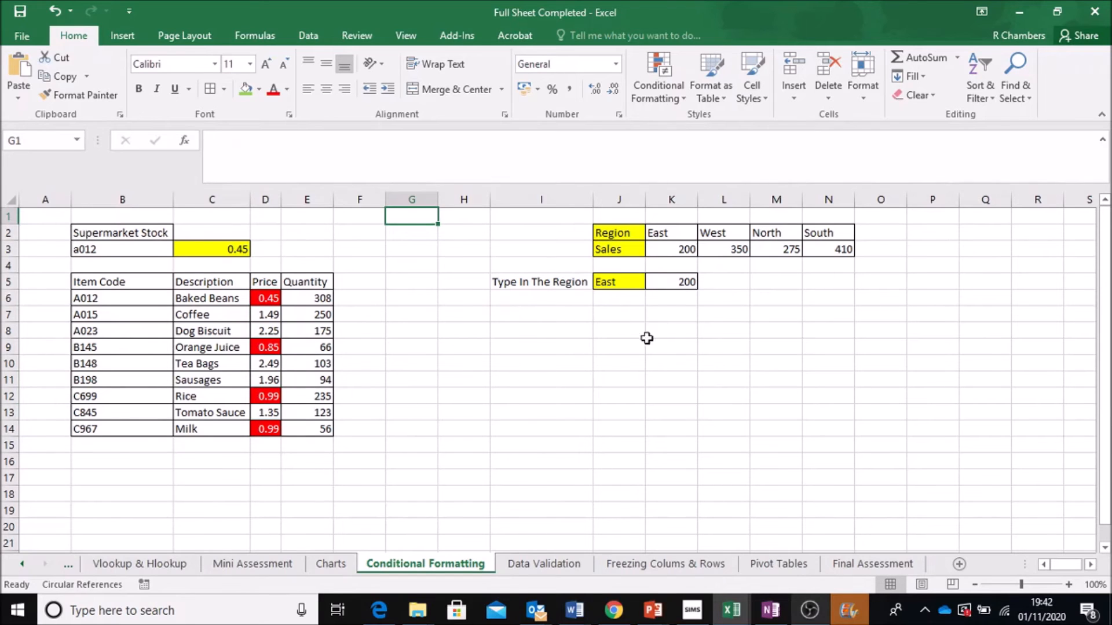
click(619, 333)
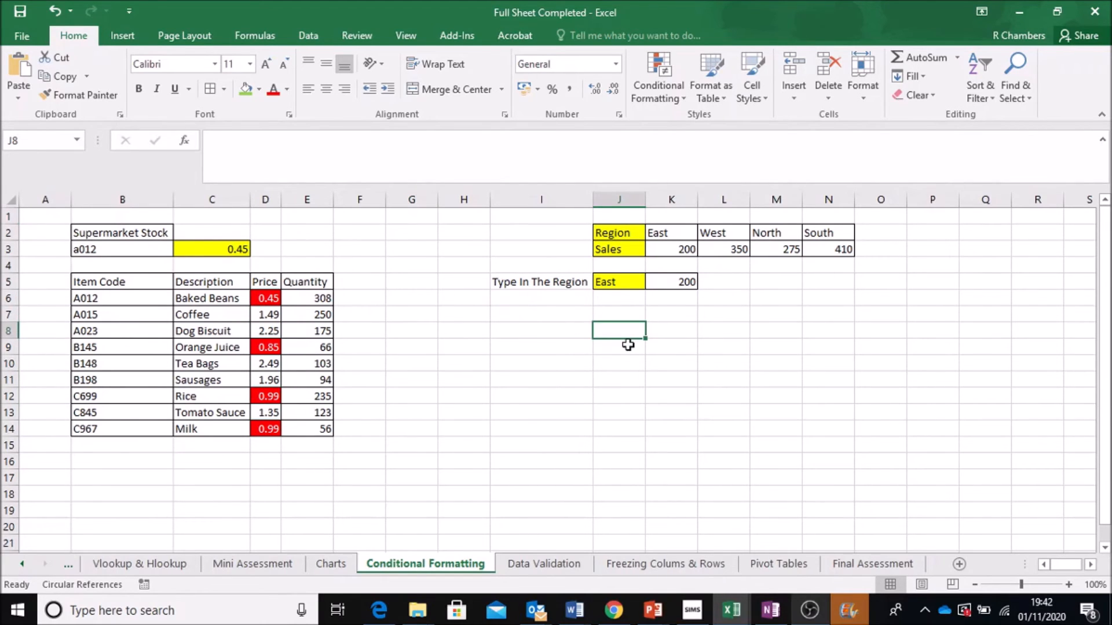
text(Raymond)
key(Return)
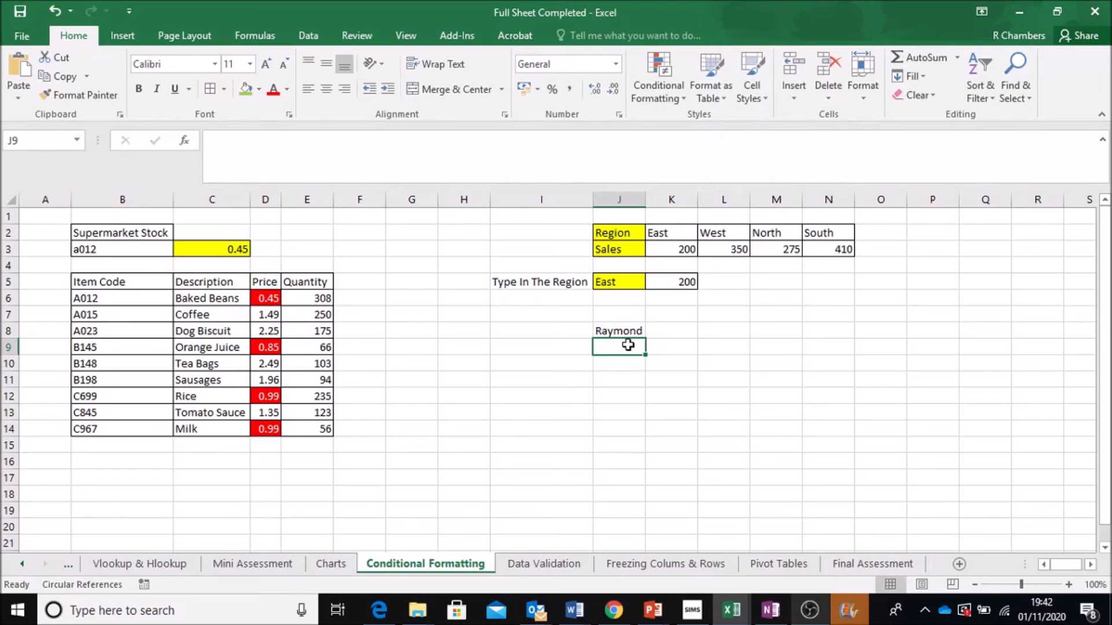
text(Jennifer)
key(Return)
text(Kelly)
key(Return)
text(Emma)
key(Return)
text(Robert)
key(Return)
text(Harry)
key(Return)
- Enter 0.5 in cell K8 next to the first name
key(Up)
key(Right)
key(Up)
key(Up)
key(Up)
key(Up)
key(Up)
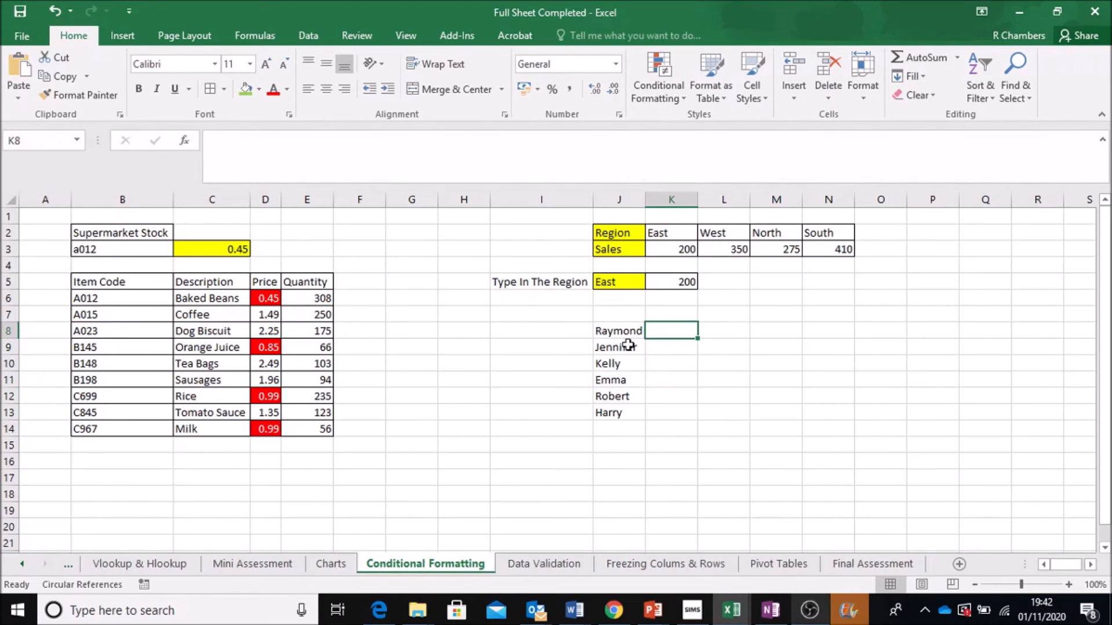
text(50%)
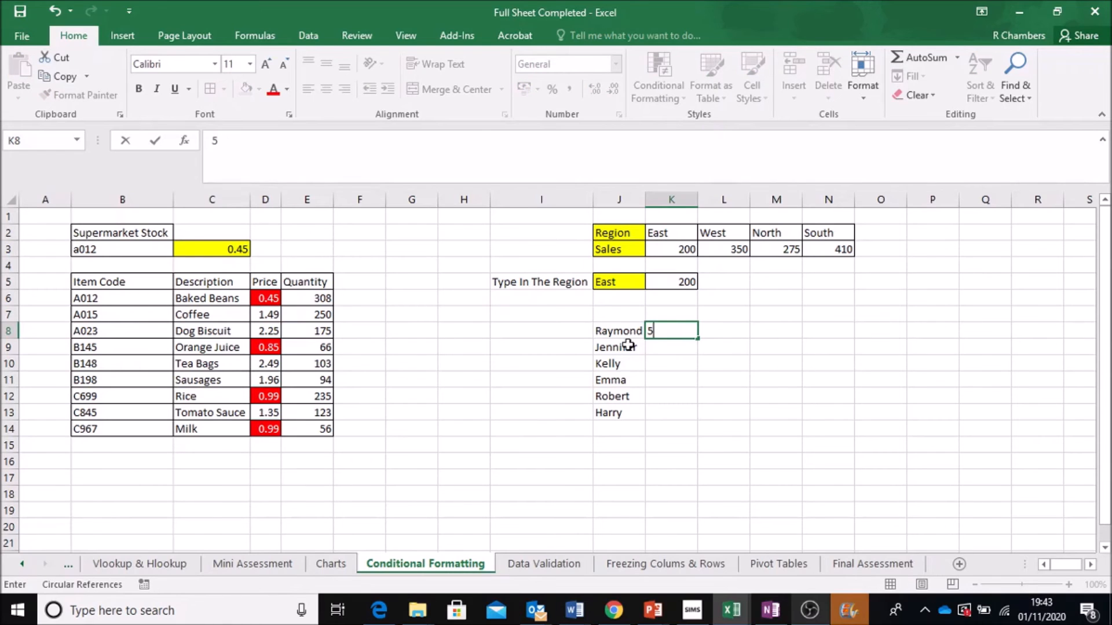
text(0.)
key(Return)
- Fill K9:K13 with the scores 0.6, 0.2, 0.4, 0.1 and 0.7
text(0.6)
key(Return)
text(0.2)
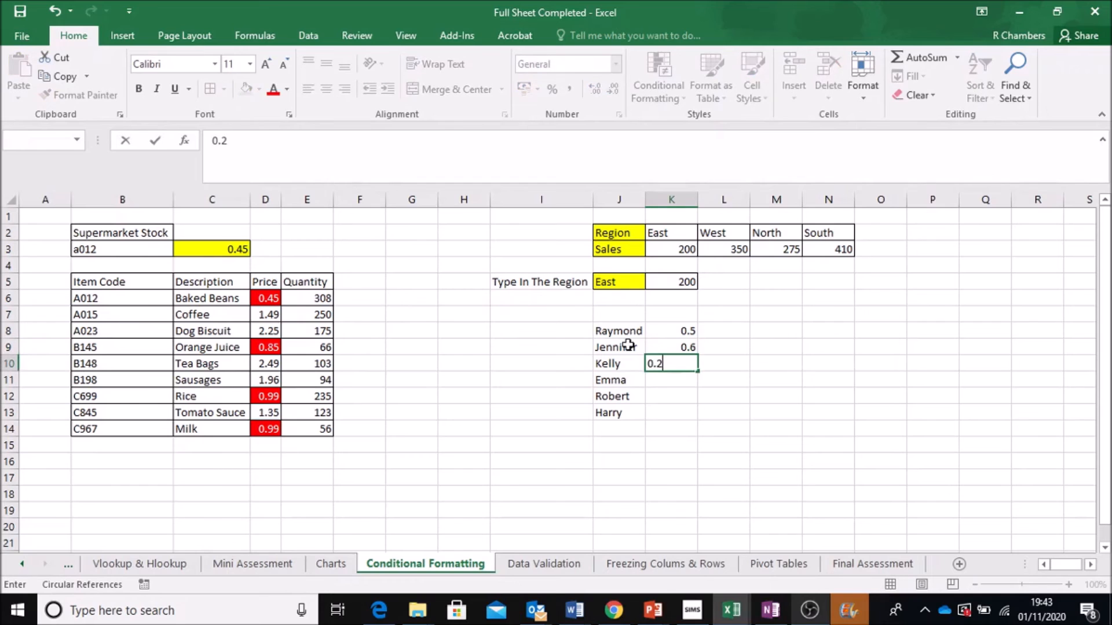
key(Return)
text(0.4)
key(Return)
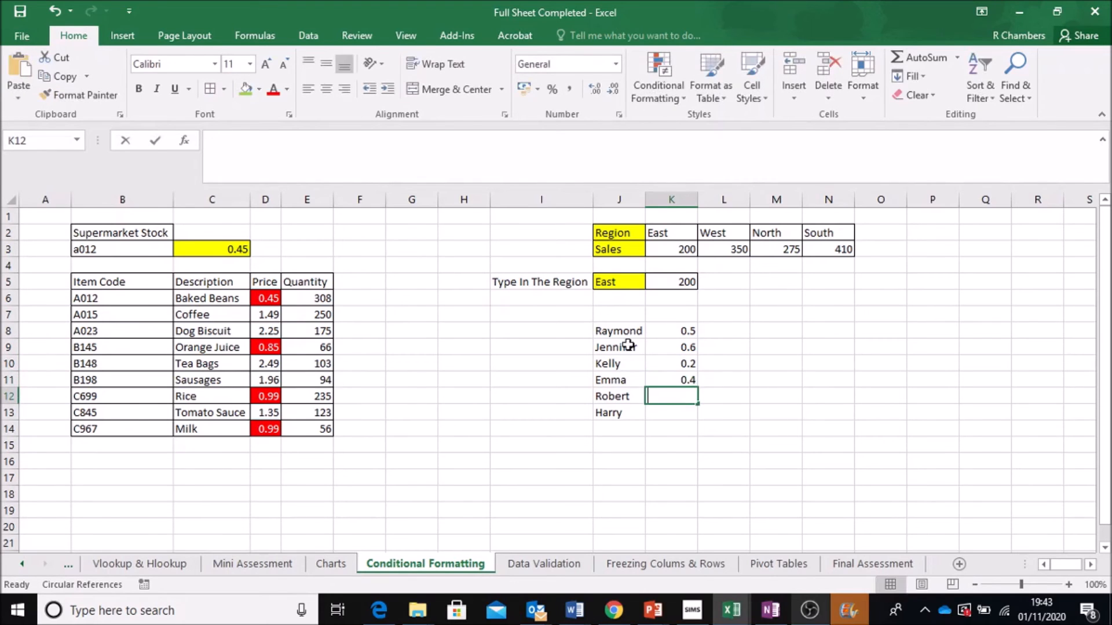
text(0.1)
key(Return)
text(=)
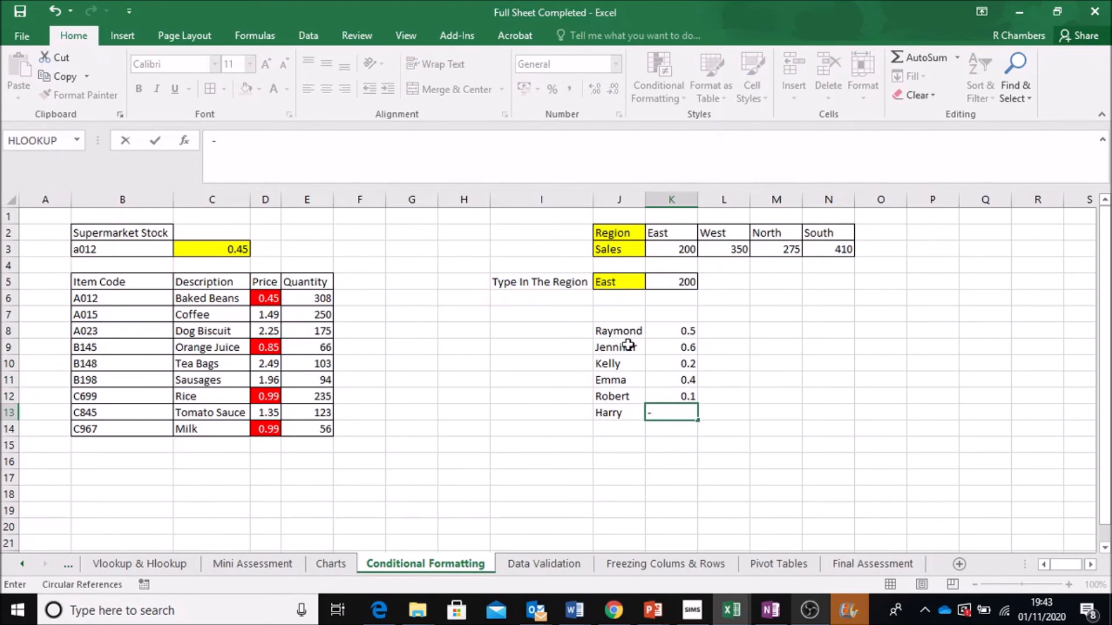
key(BackSpace)
text(0)
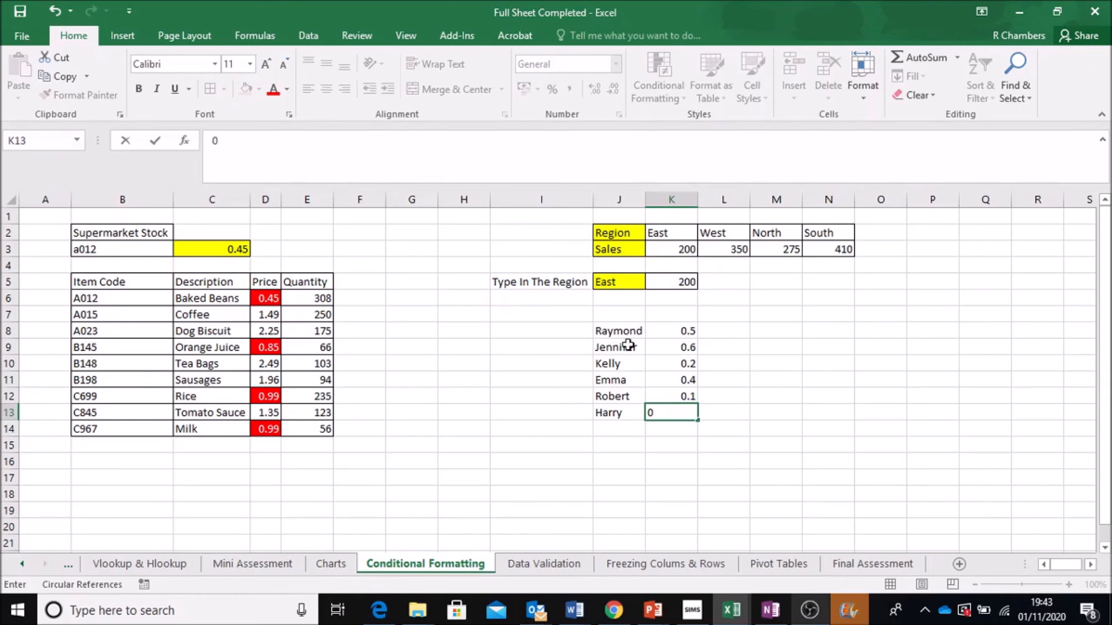
text(.7)
key(Return)
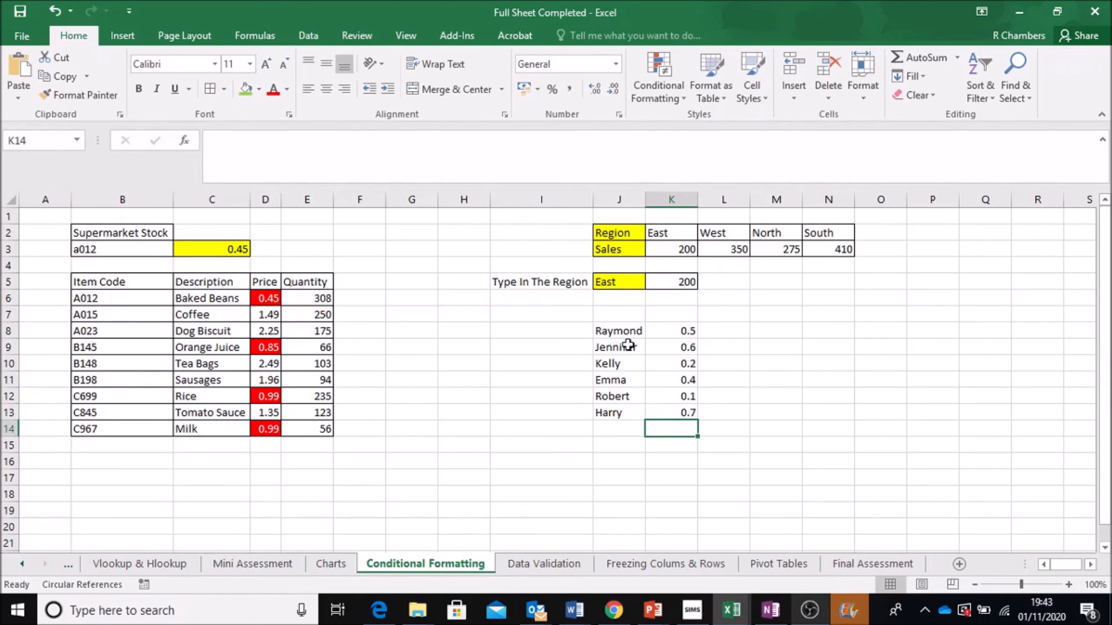
- Highlight scores in K8:K13 less than 0.5 with light red fill and dark red text
drag(679, 332, 682, 412)
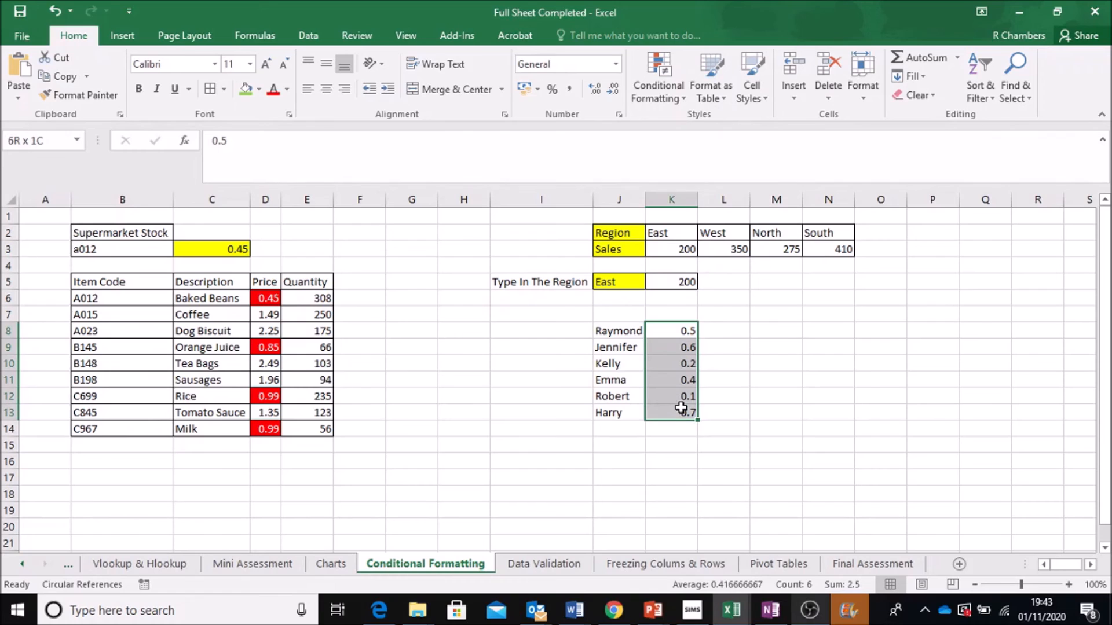
click(670, 102)
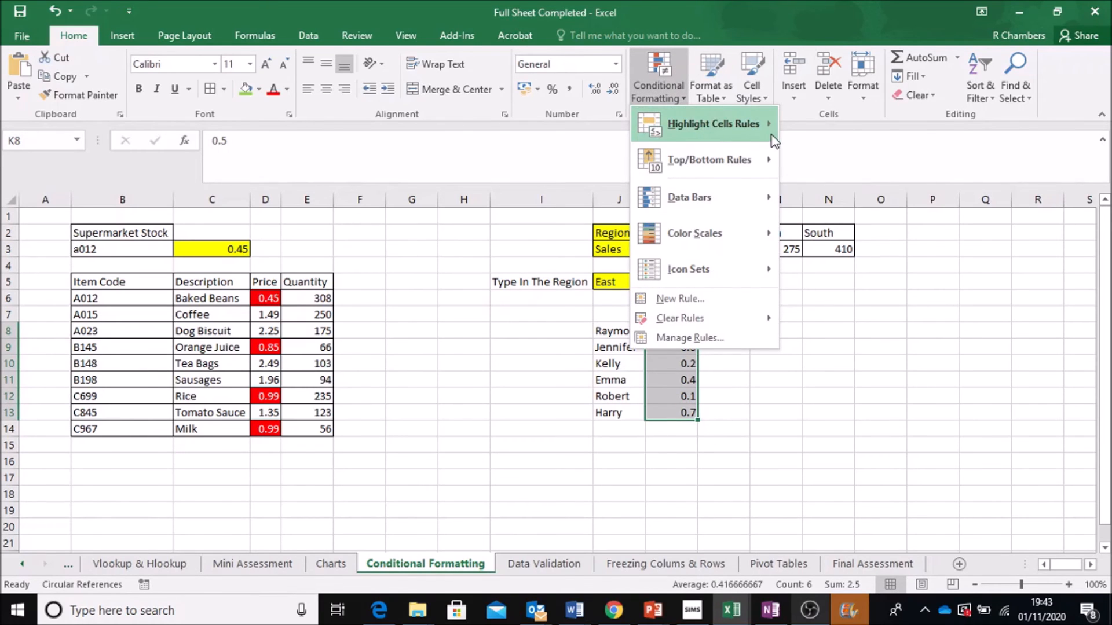
mouse_move(773, 132)
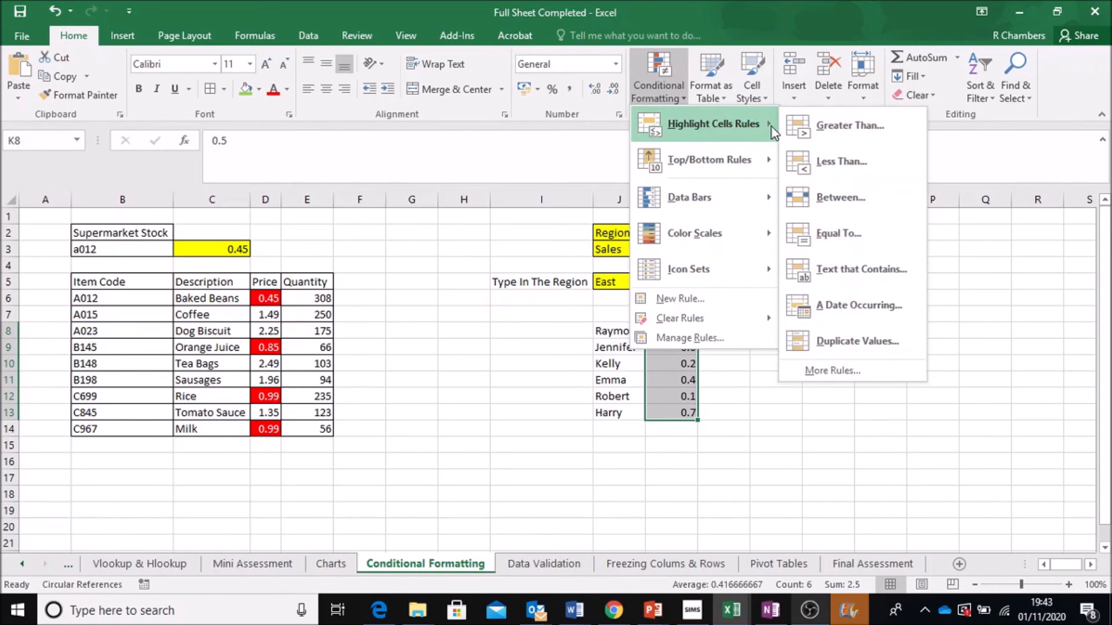
click(880, 161)
drag(567, 239, 724, 165)
click(687, 220)
key(BackSpace)
text(5)
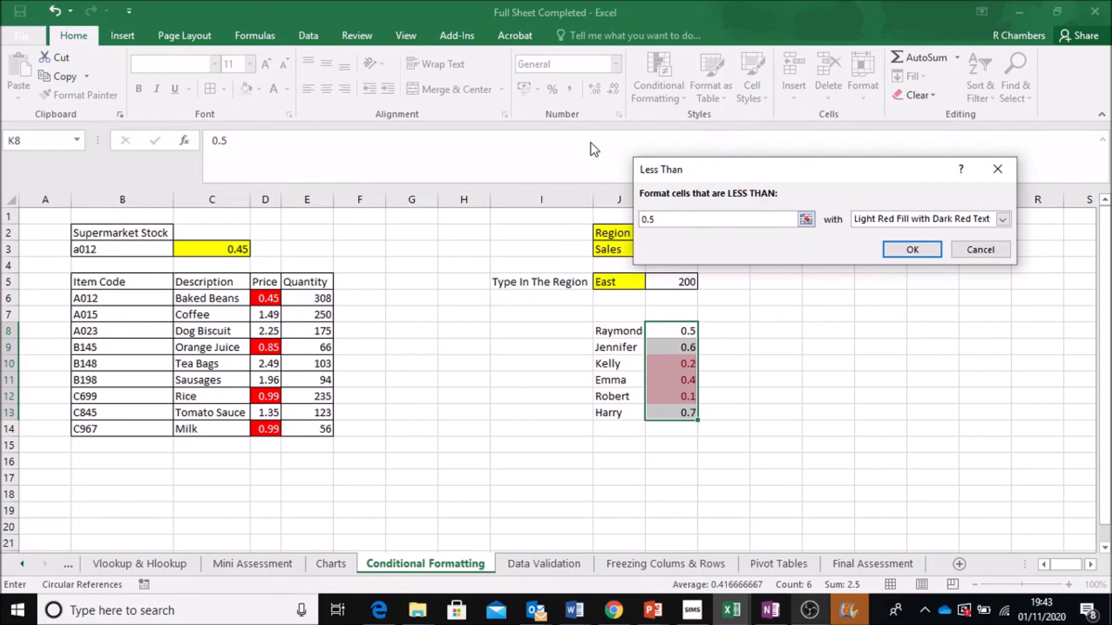
click(912, 250)
- Select the highlighted names and scores in J10:K12 to examine them
click(820, 392)
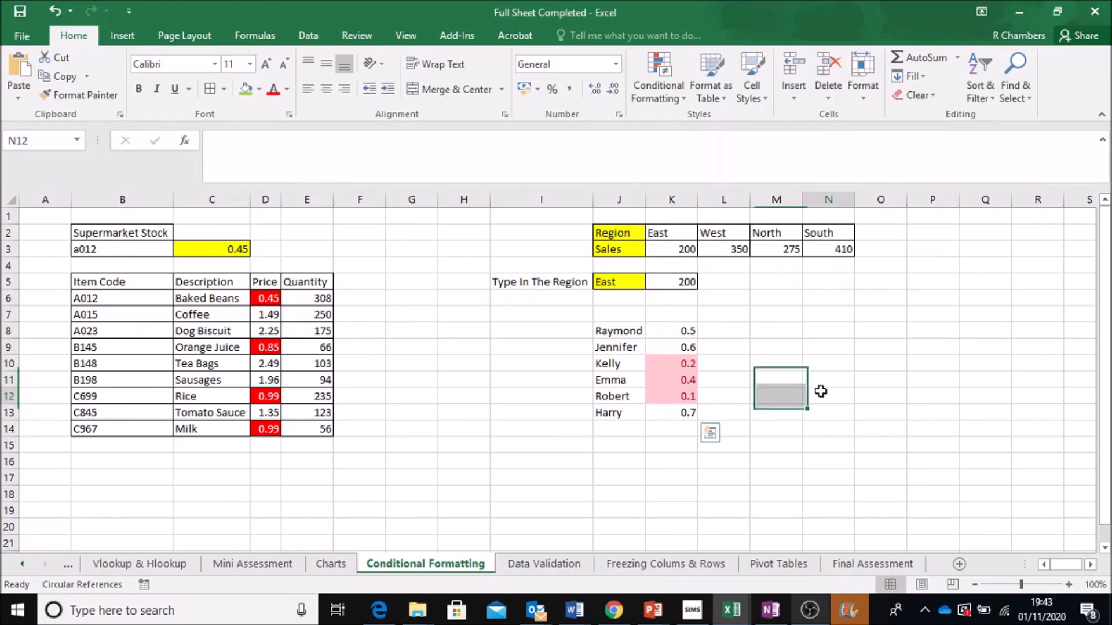
click(678, 365)
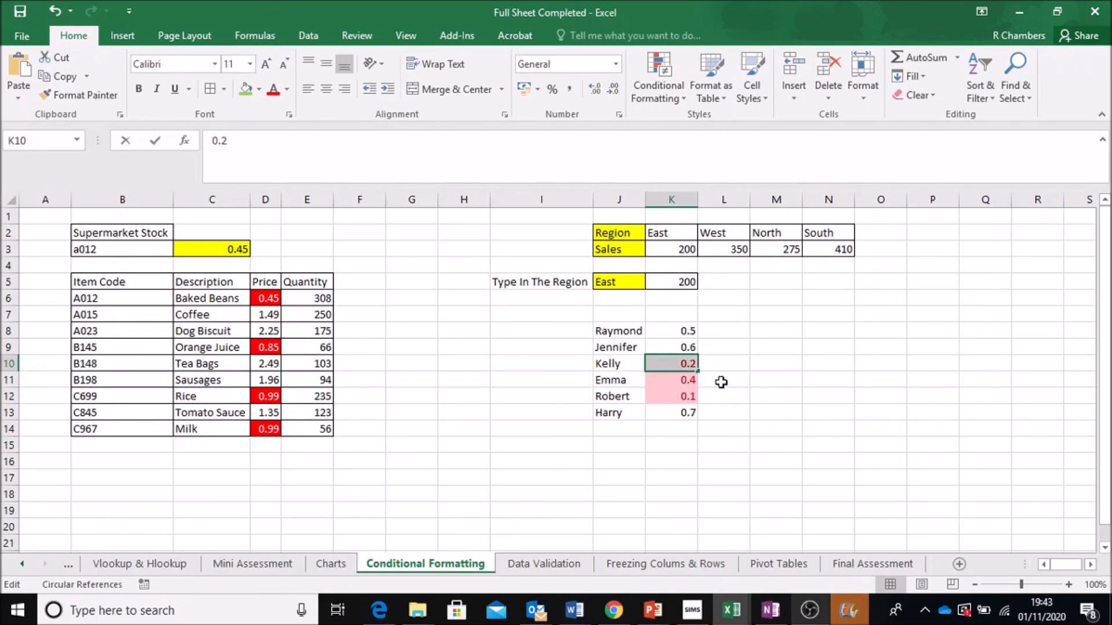
click(730, 410)
click(602, 364)
drag(651, 382, 675, 398)
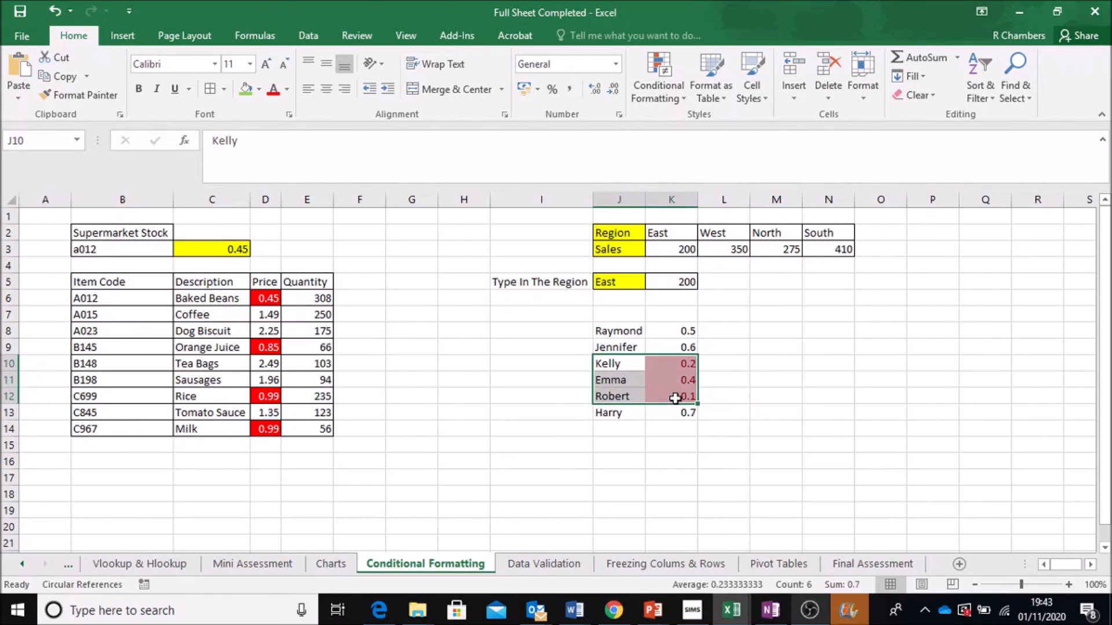
click(770, 380)
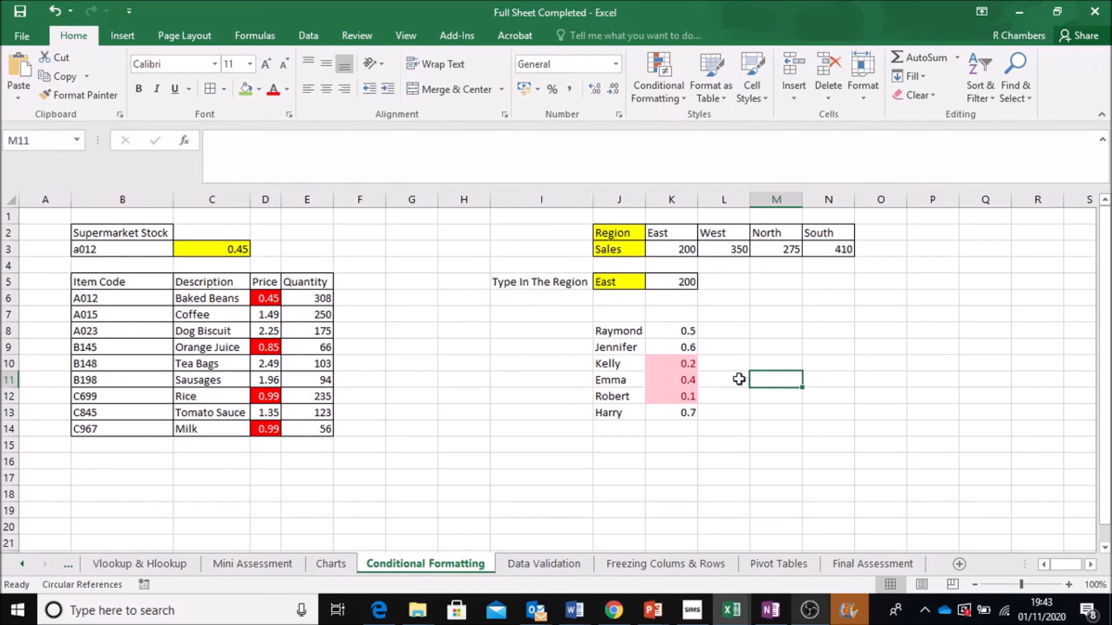